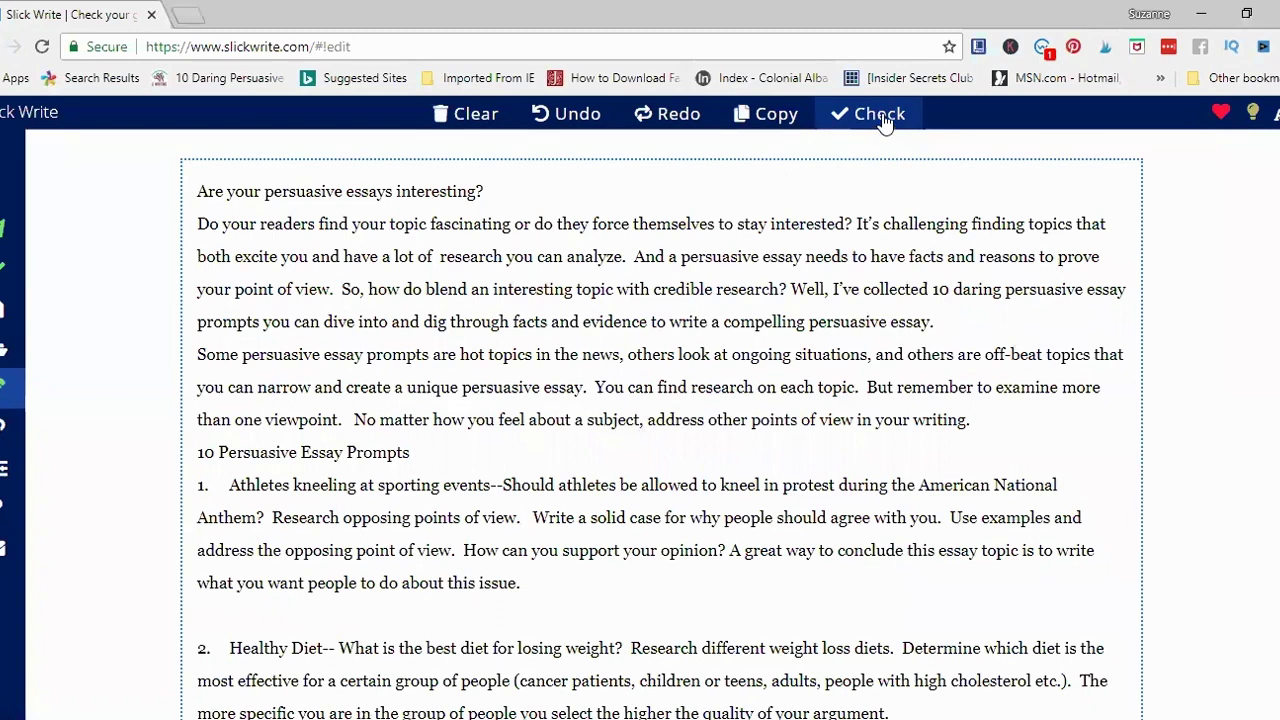
- Run the style check on the essay and dismiss the advertisement above it
{"action": "left_click", "coordinate": [882, 116]}
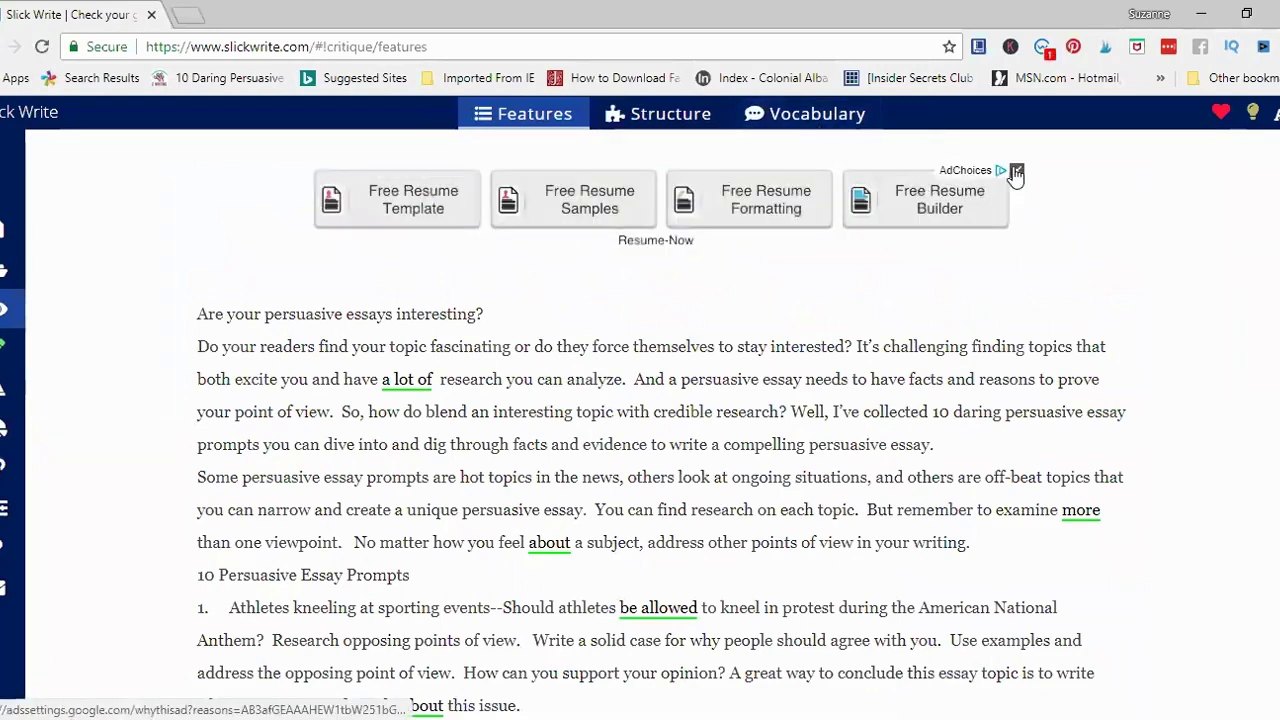
{"action": "left_click", "coordinate": [1015, 175]}
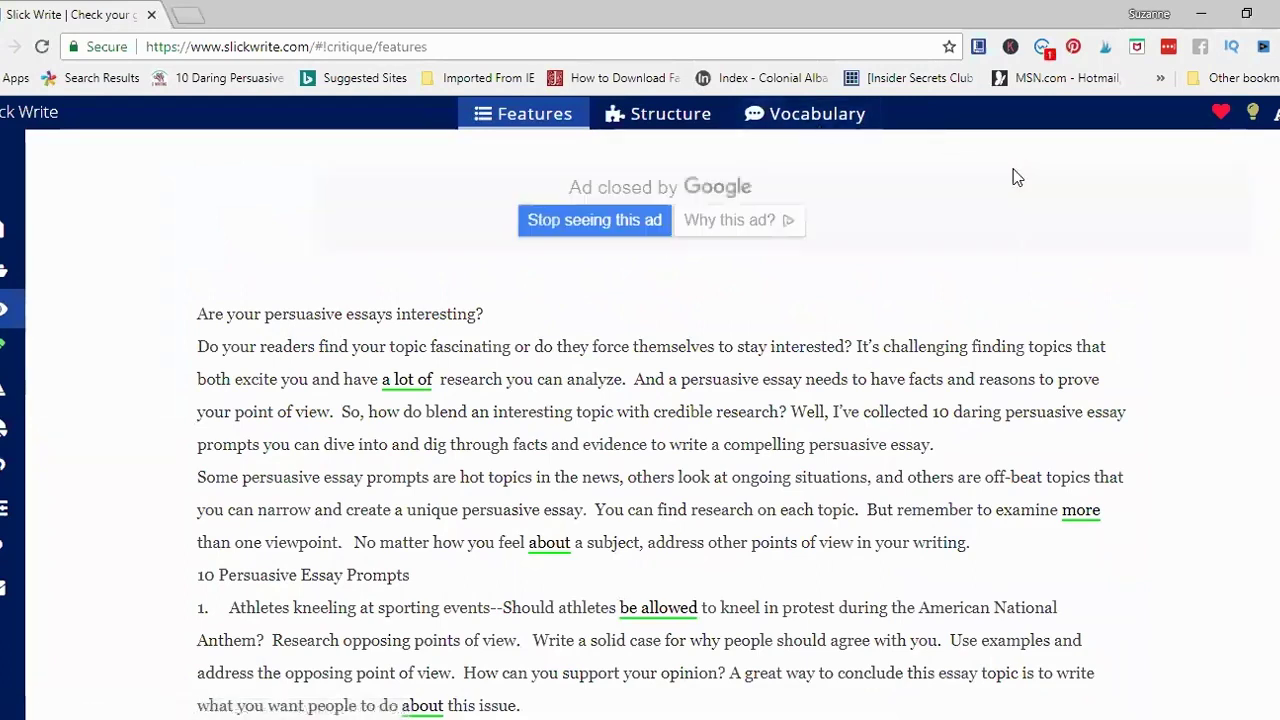
{"action": "left_click", "coordinate": [589, 220]}
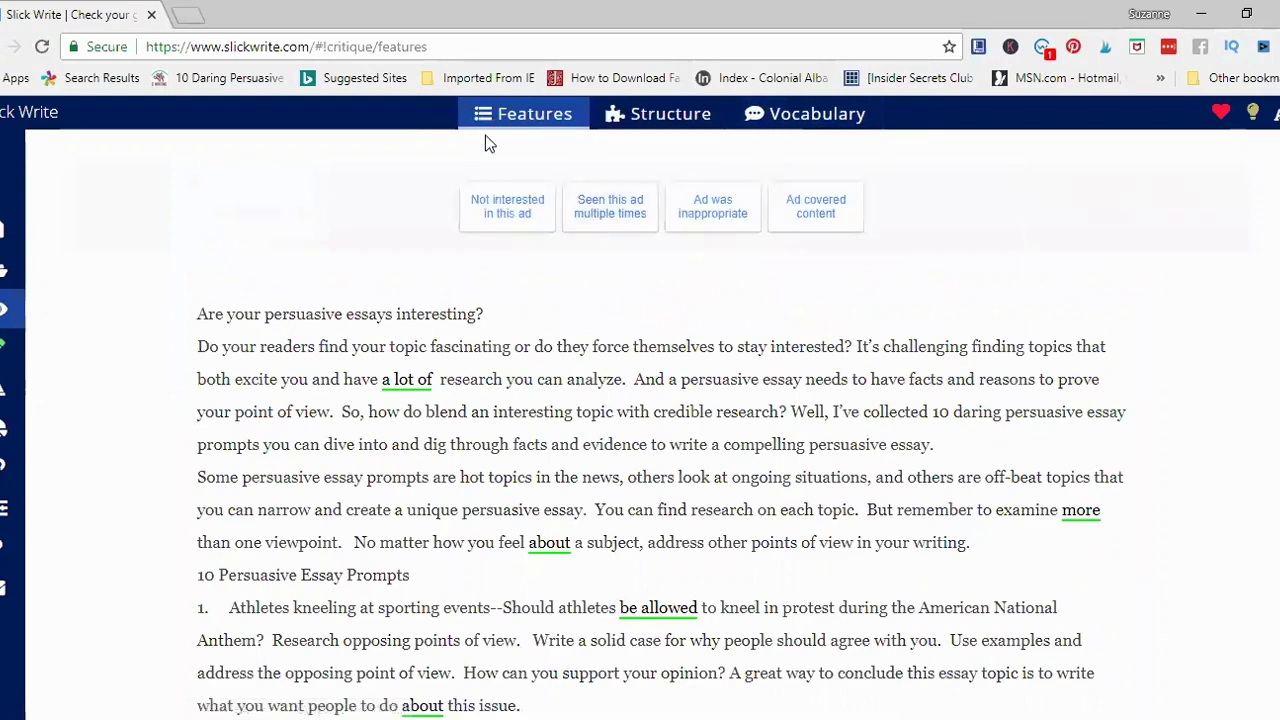
{"action": "left_click", "coordinate": [470, 208]}
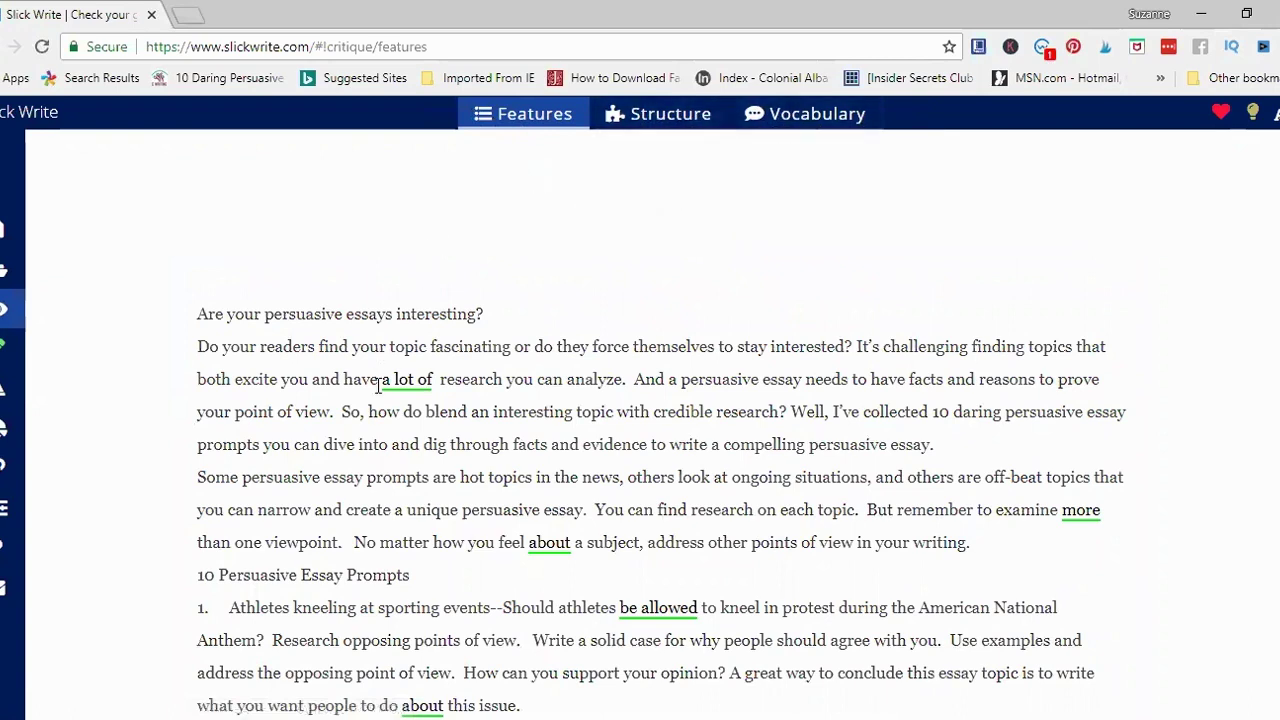
- Read why 'a lot of' is flagged as a wordy, redundant phrase, then close the explanation
{"action": "mouse_move", "coordinate": [387, 388]}
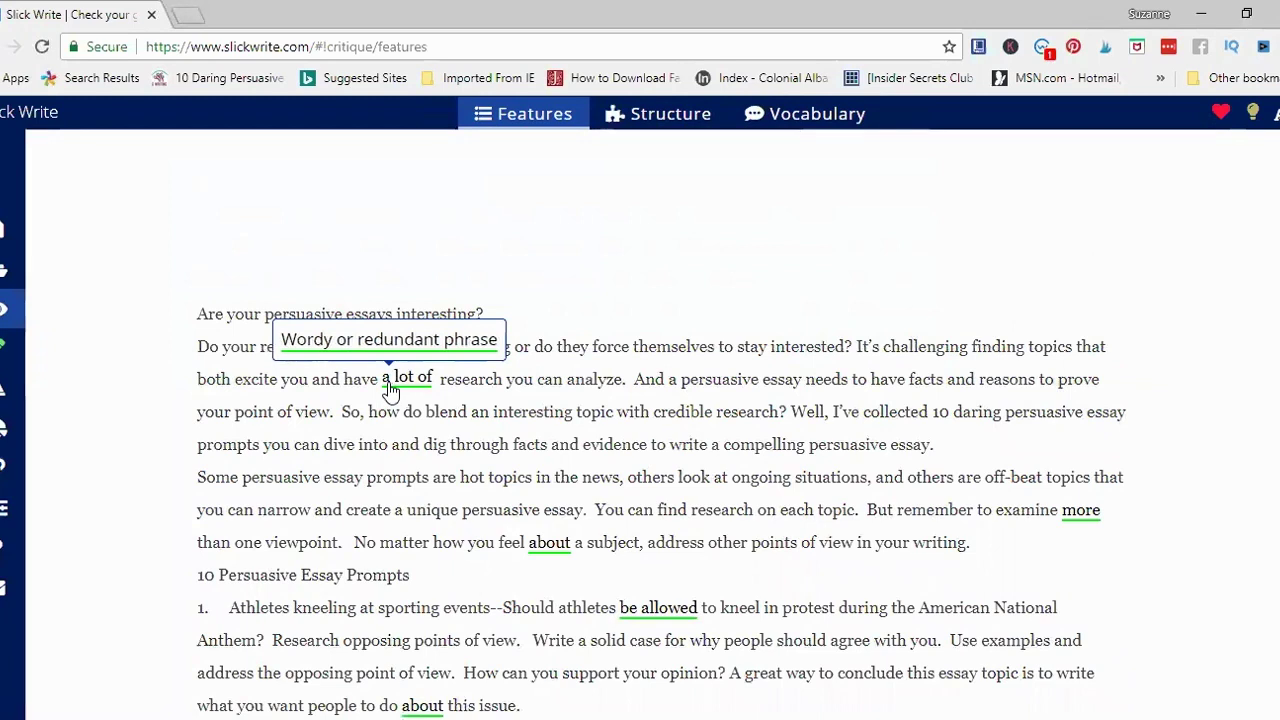
{"action": "left_click", "coordinate": [390, 380]}
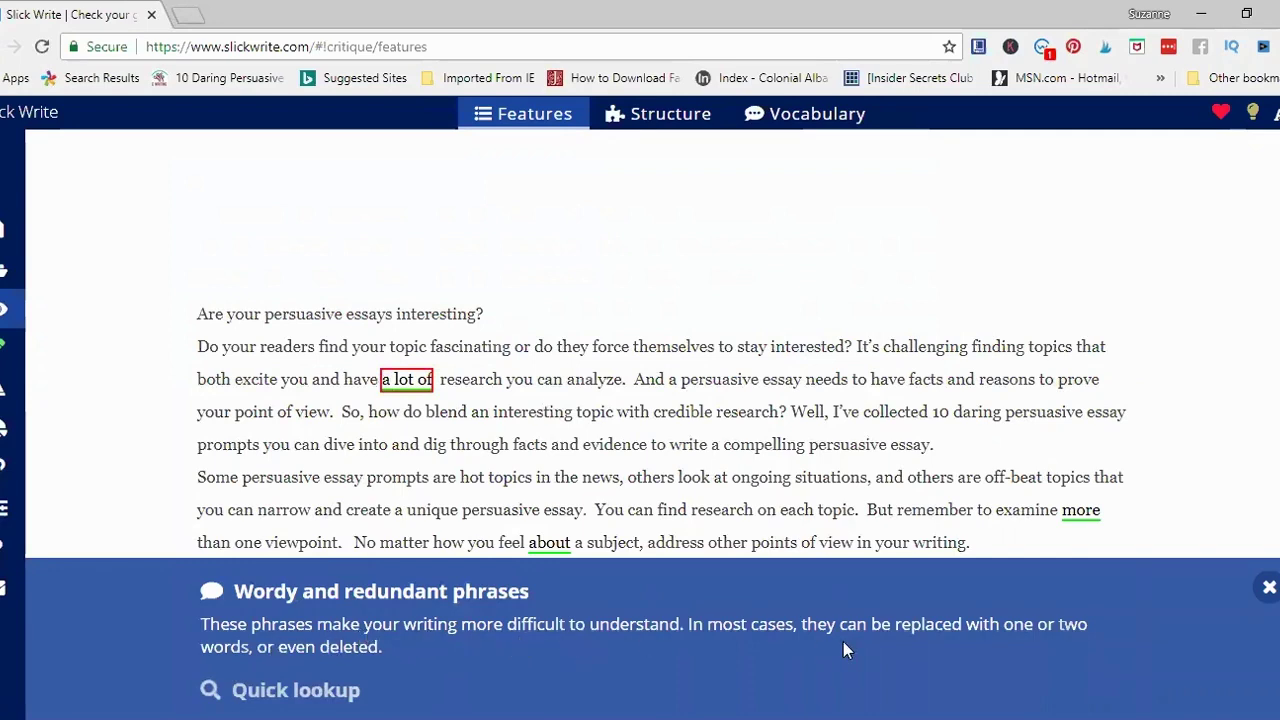
{"action": "left_click", "coordinate": [1268, 590]}
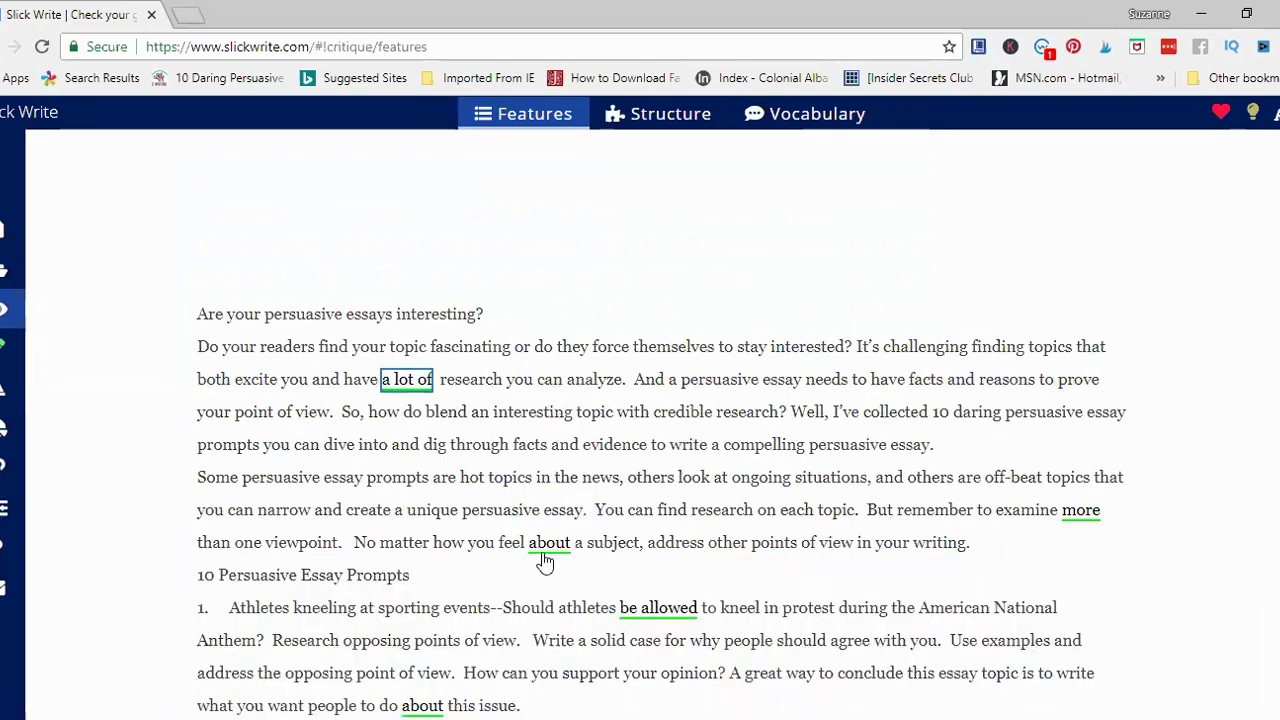
{"action": "mouse_move", "coordinate": [546, 550]}
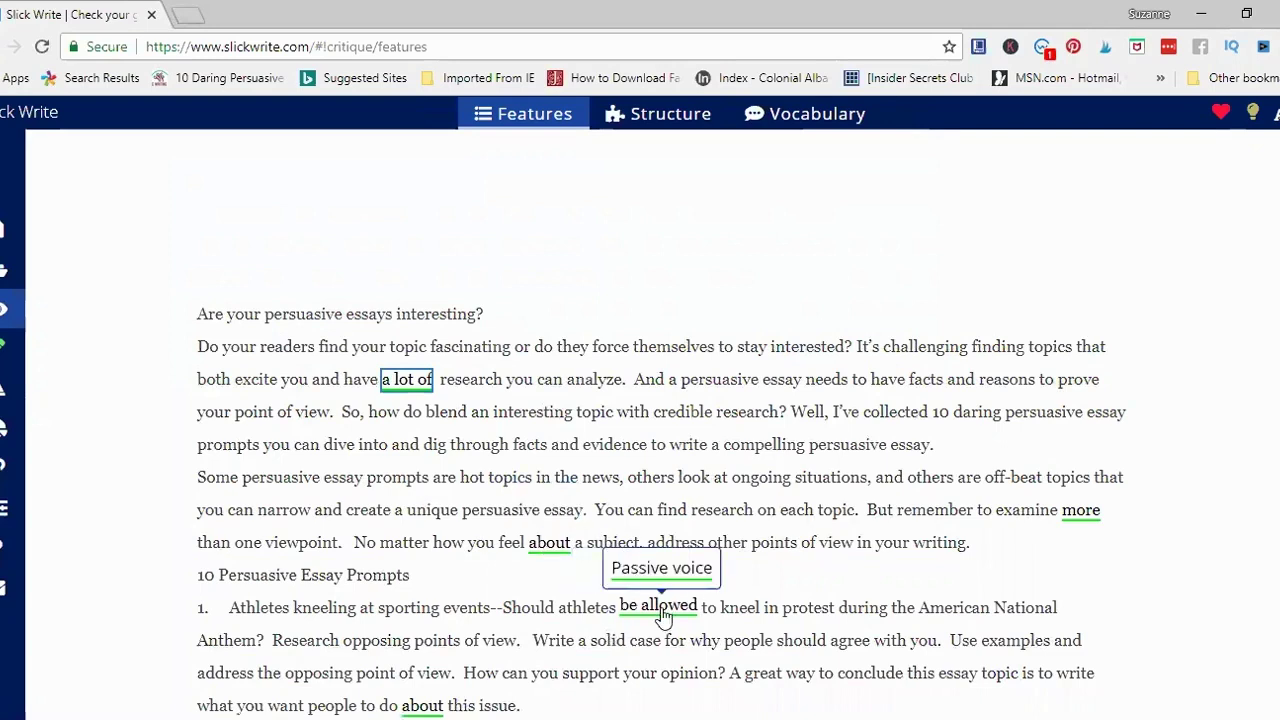
- Read why the repeated opener 'Are' in prompts 2–3 is flagged, then close that panel
{"action": "scroll", "coordinate": [390, 598], "scroll_direction": "down", "scroll_amount": 1}
{"action": "scroll", "coordinate": [390, 598], "scroll_direction": "down", "scroll_amount": 3}
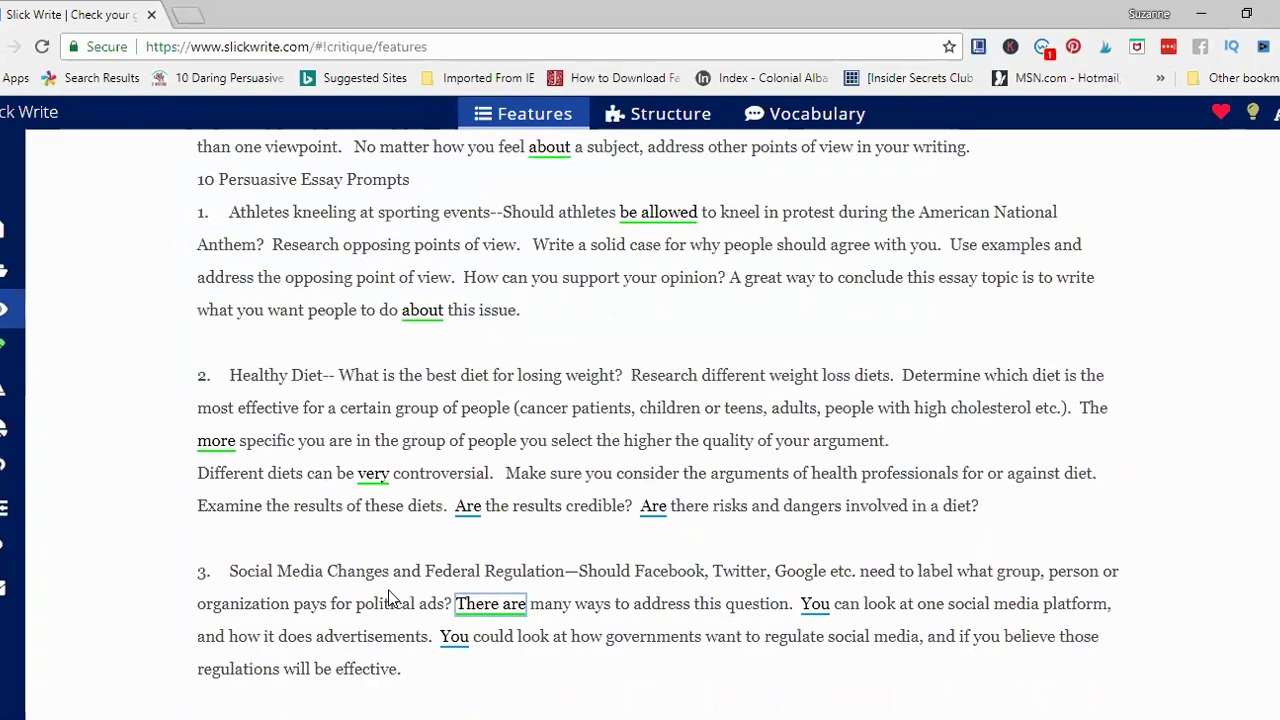
{"action": "mouse_move", "coordinate": [465, 523]}
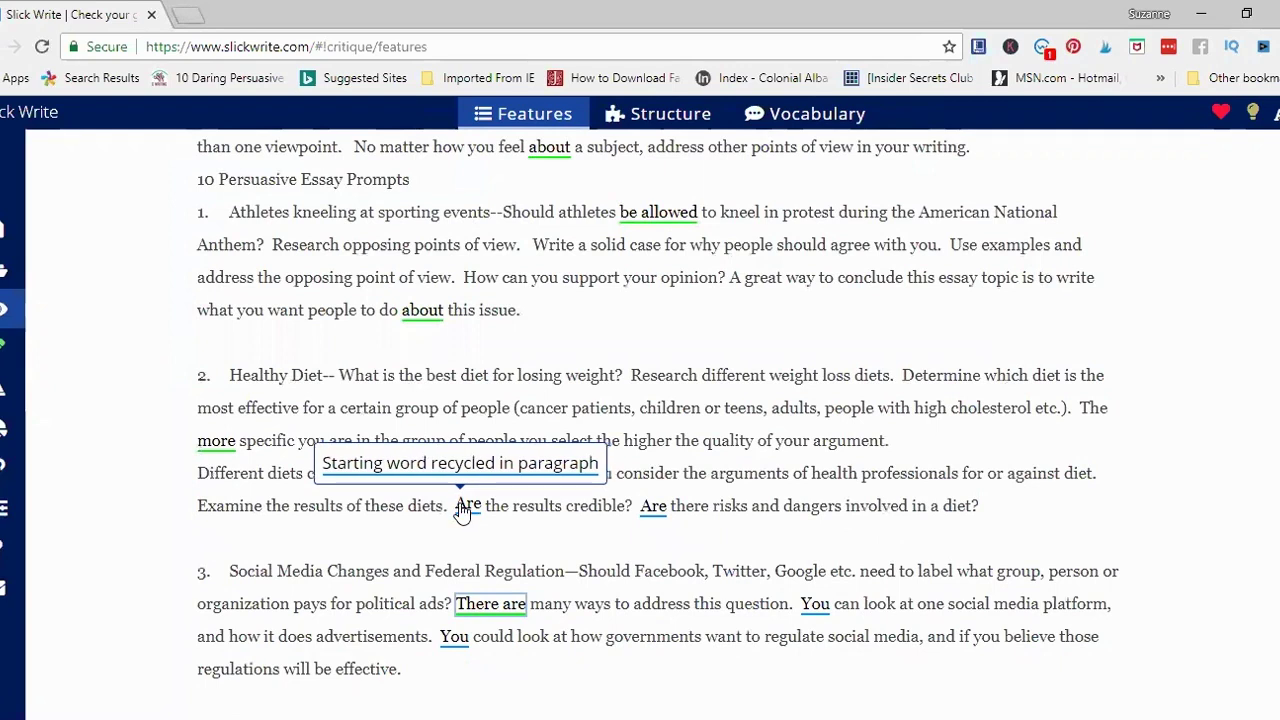
{"action": "left_click", "coordinate": [463, 508]}
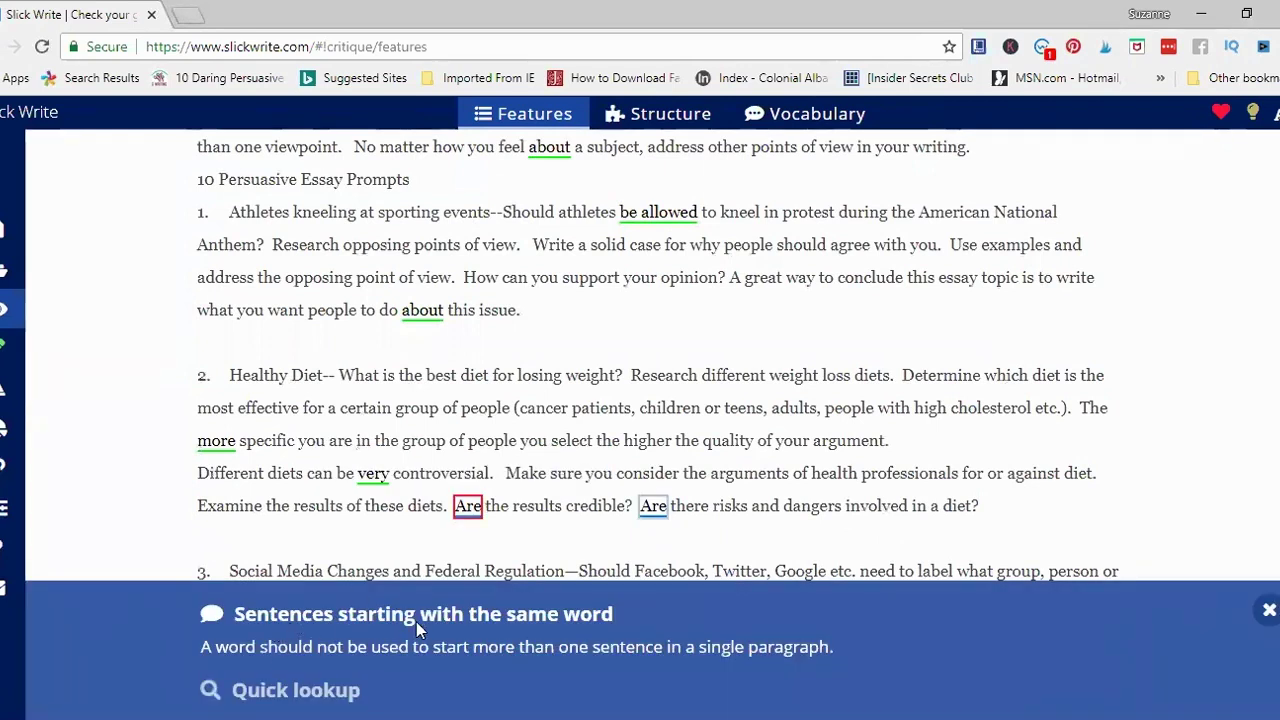
{"action": "left_click", "coordinate": [1269, 610]}
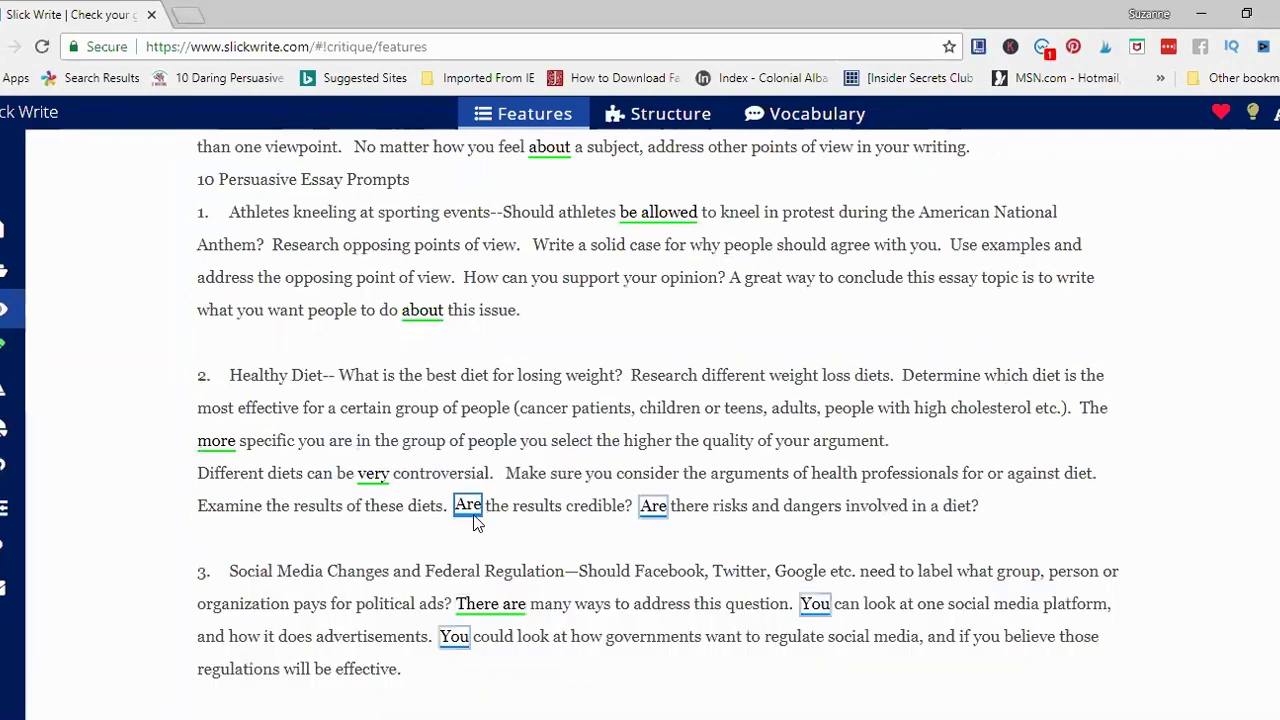
{"action": "mouse_move", "coordinate": [476, 524]}
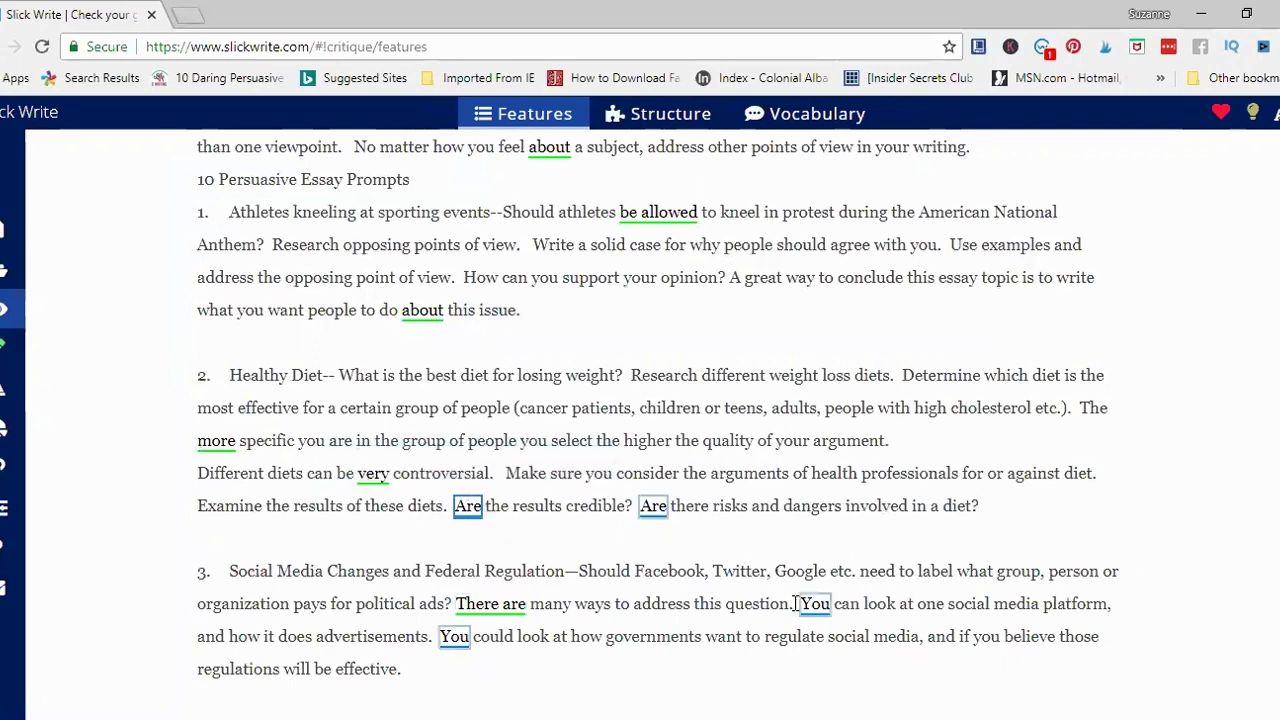
{"action": "mouse_move", "coordinate": [824, 612]}
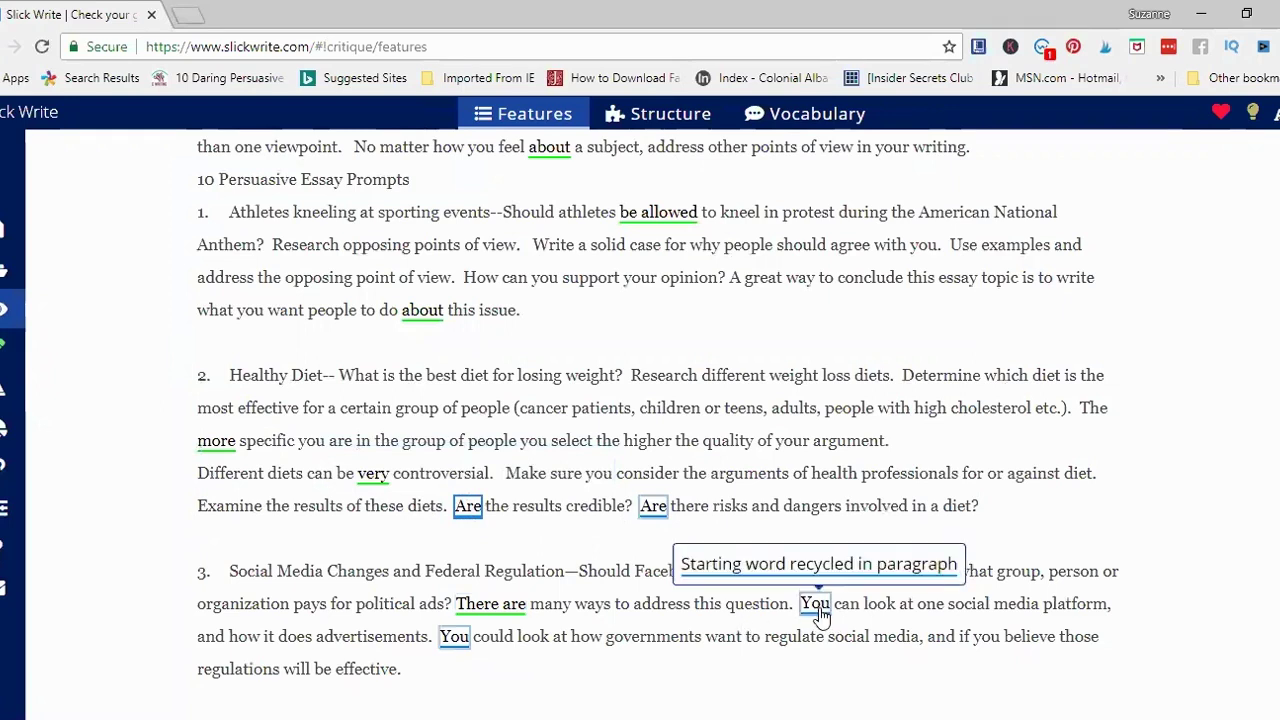
{"action": "mouse_move", "coordinate": [455, 648]}
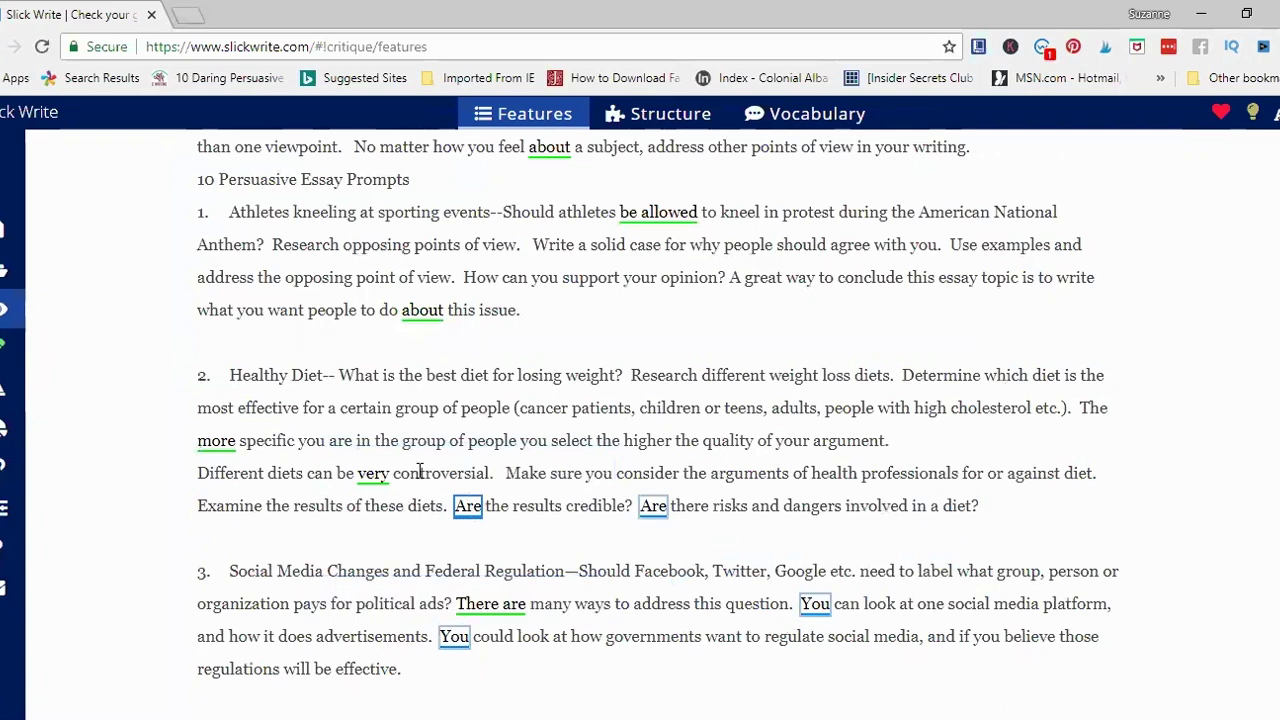
- Delete 'a lot of' before 'research' in the opening paragraph and re-run the check
{"action": "left_click", "coordinate": [24, 355]}
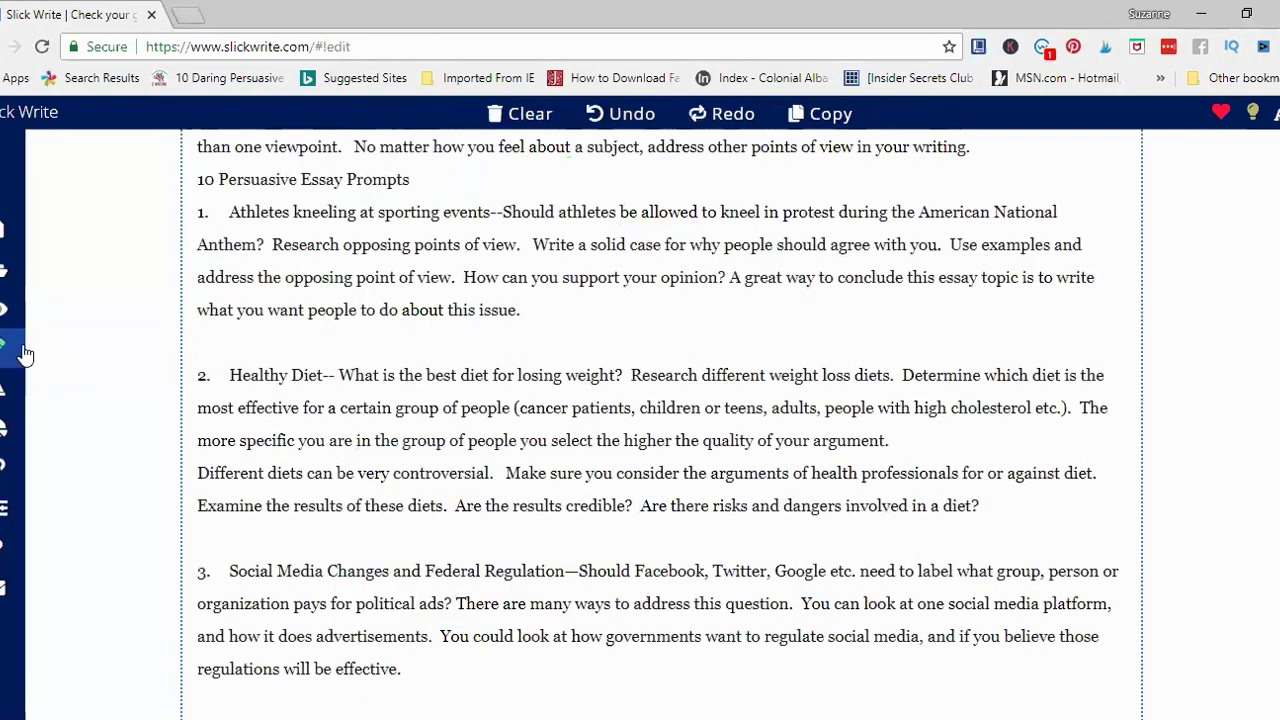
{"action": "scroll", "coordinate": [413, 483], "scroll_direction": "up", "scroll_amount": 4}
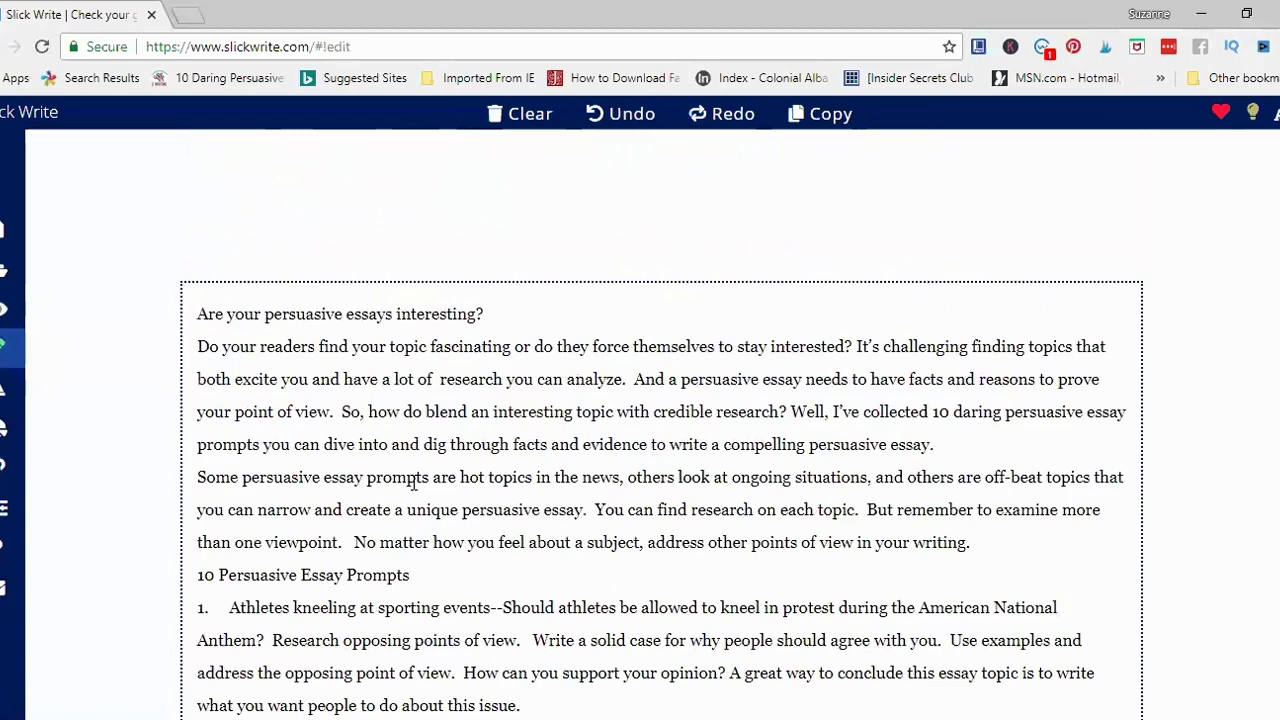
{"action": "left_click", "coordinate": [437, 379]}
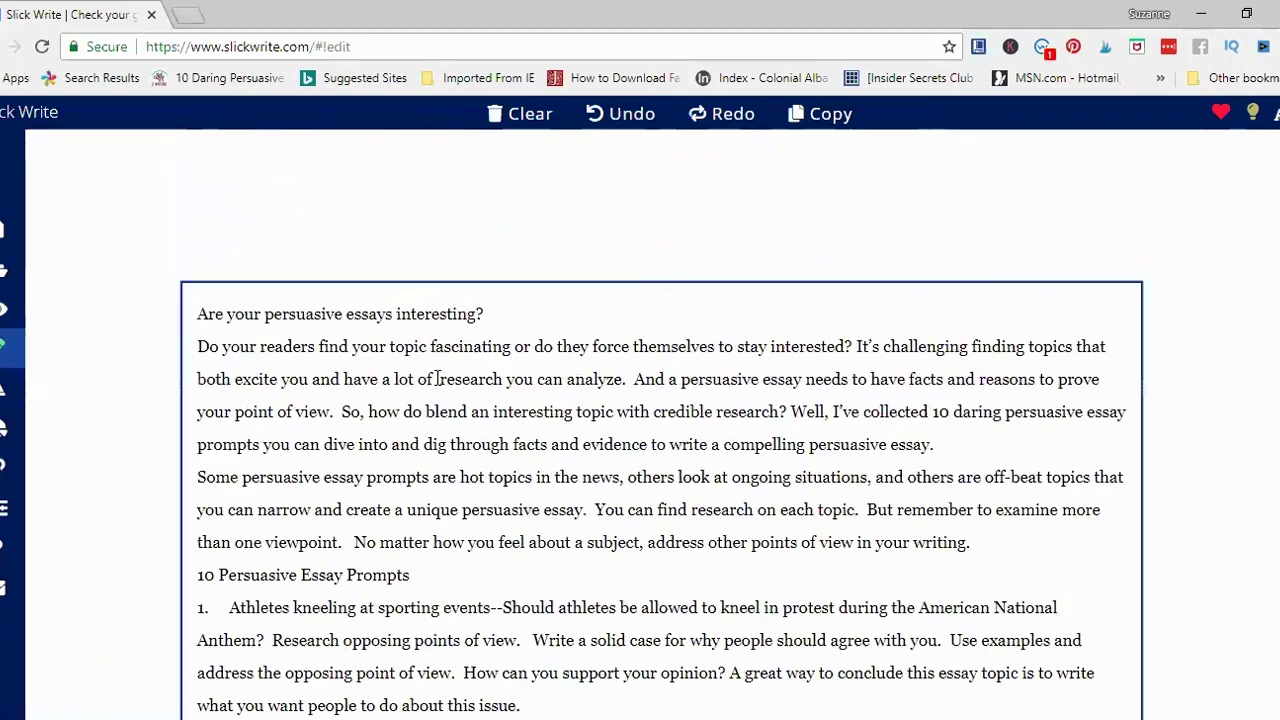
{"action": "key", "text": "BackSpace"}
{"action": "key", "text": "BackSpace"}
{"action": "key", "text": "BackSpace"}
{"action": "key", "text": "BackSpace"}
{"action": "key", "text": "BackSpace"}
{"action": "key", "text": "BackSpace"}
{"action": "key", "text": "BackSpace"}
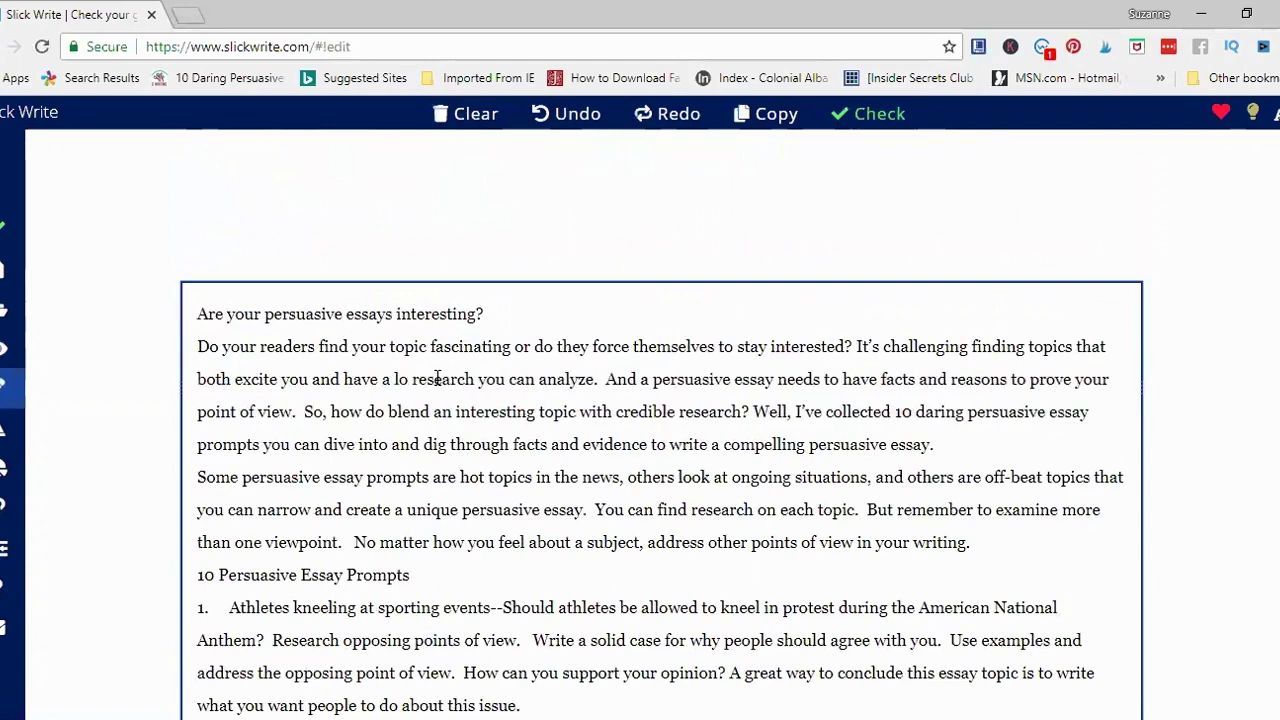
{"action": "key", "text": "BackSpace"}
{"action": "key", "text": "BackSpace"}
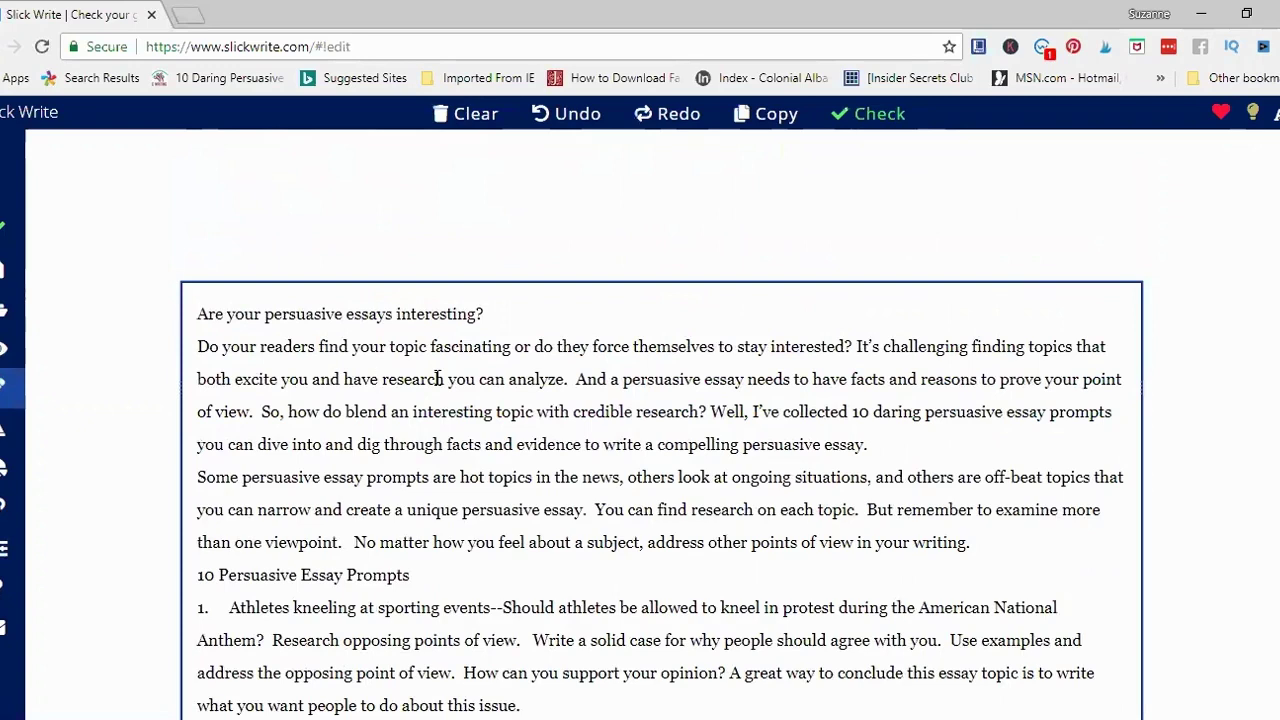
{"action": "left_click", "coordinate": [880, 116]}
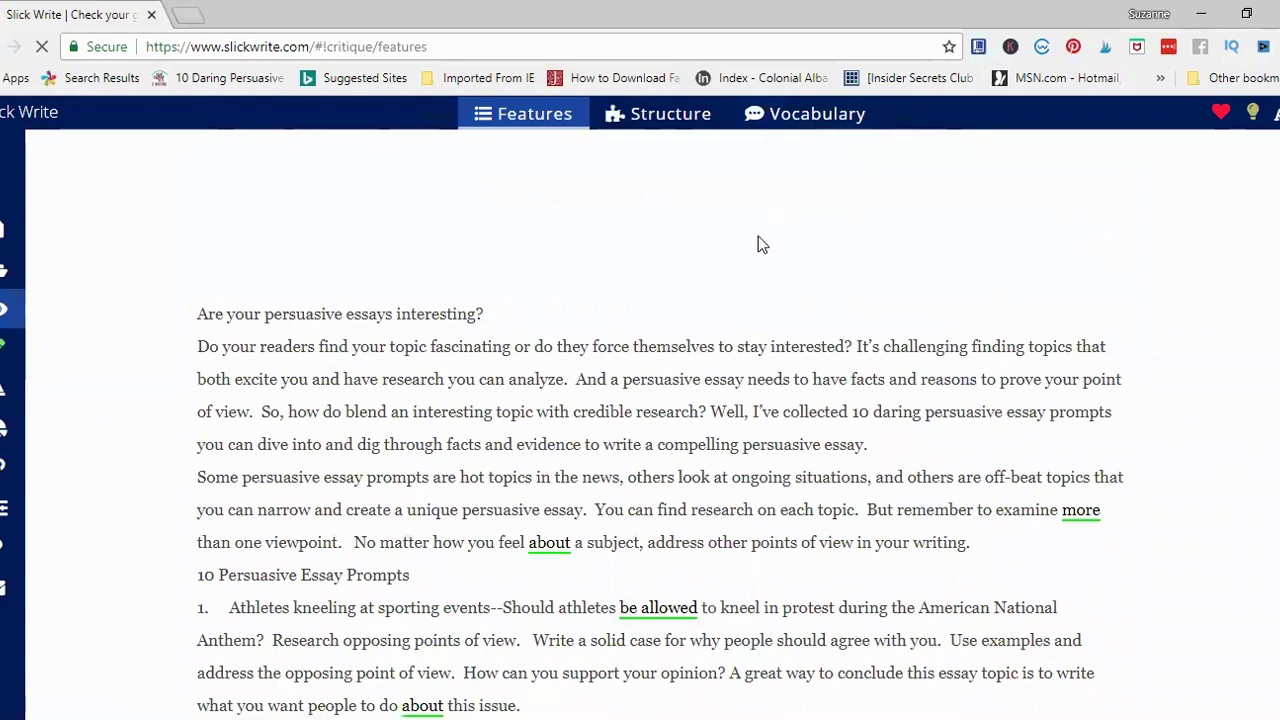
{"action": "left_click", "coordinate": [685, 118]}
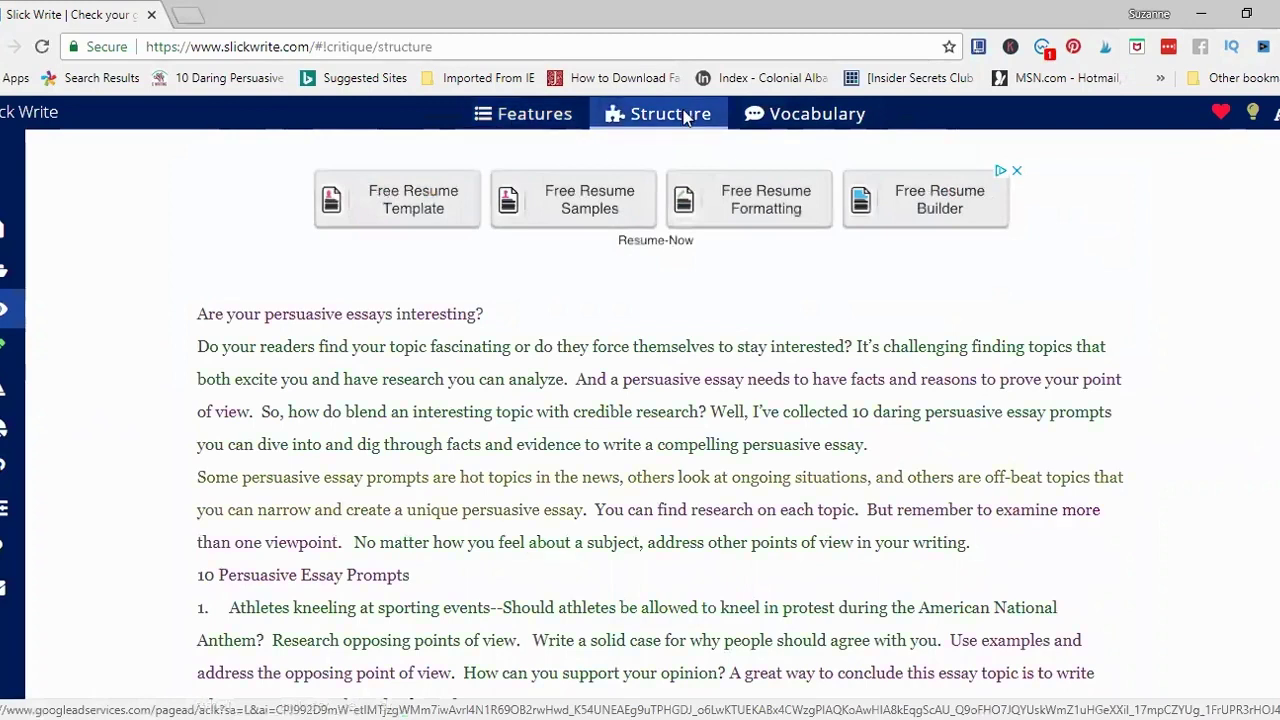
{"action": "mouse_move", "coordinate": [651, 380]}
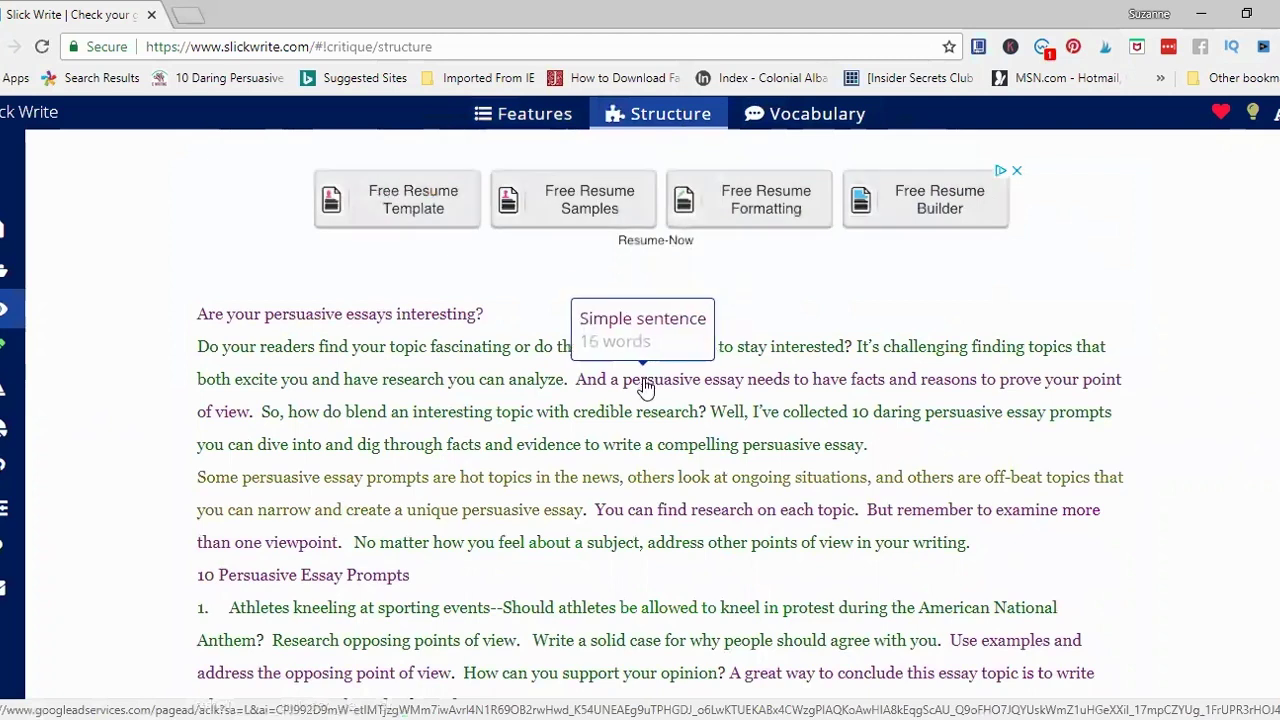
{"action": "mouse_move", "coordinate": [443, 357]}
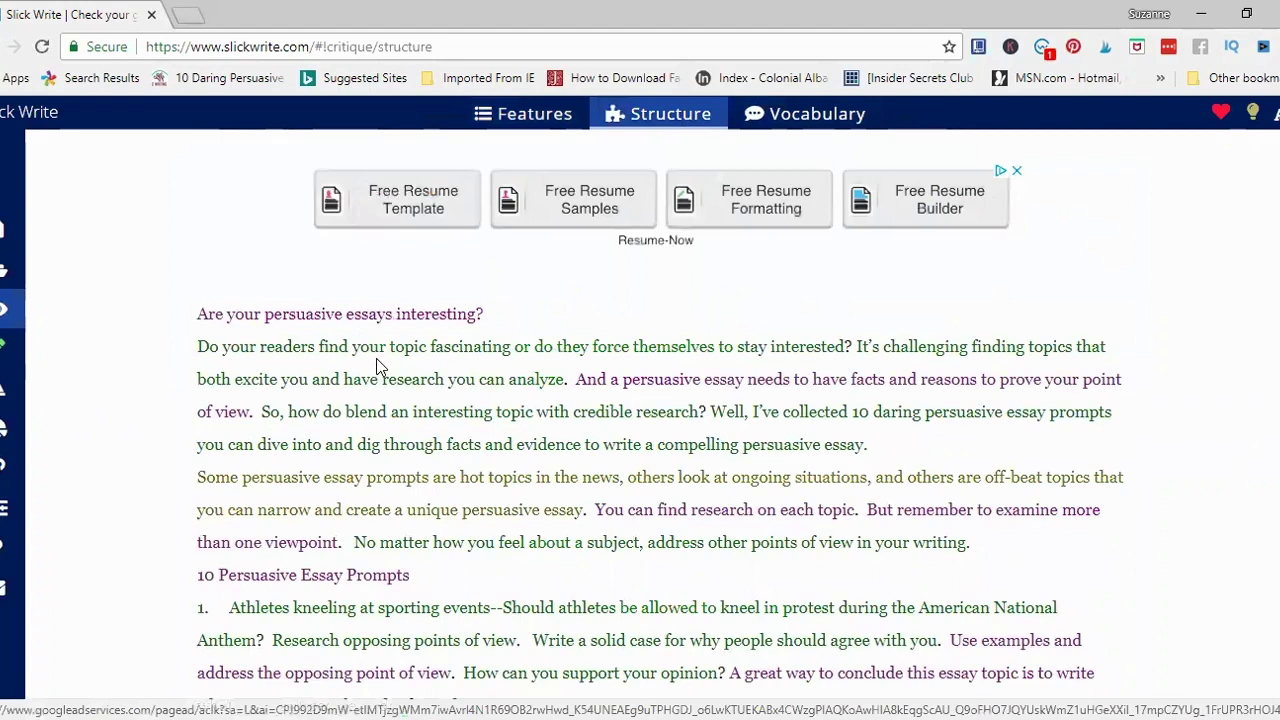
{"action": "mouse_move", "coordinate": [305, 323]}
{"action": "mouse_move", "coordinate": [376, 360]}
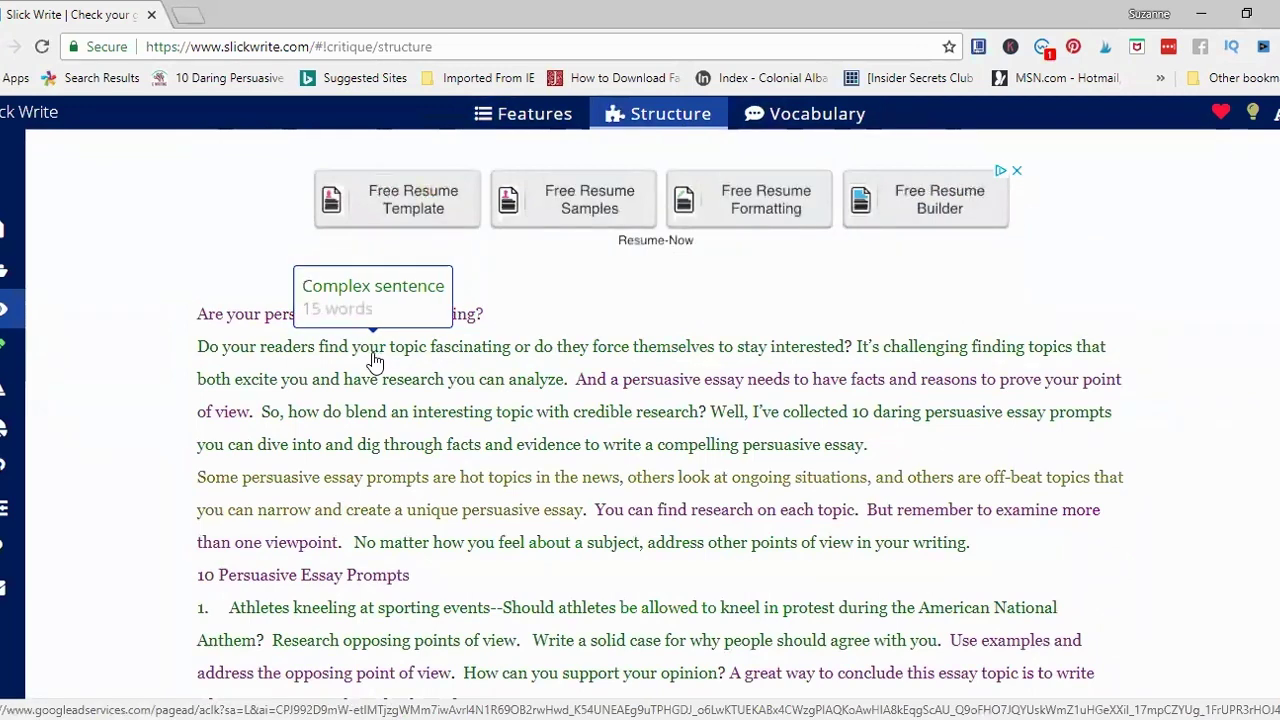
{"action": "mouse_move", "coordinate": [501, 490]}
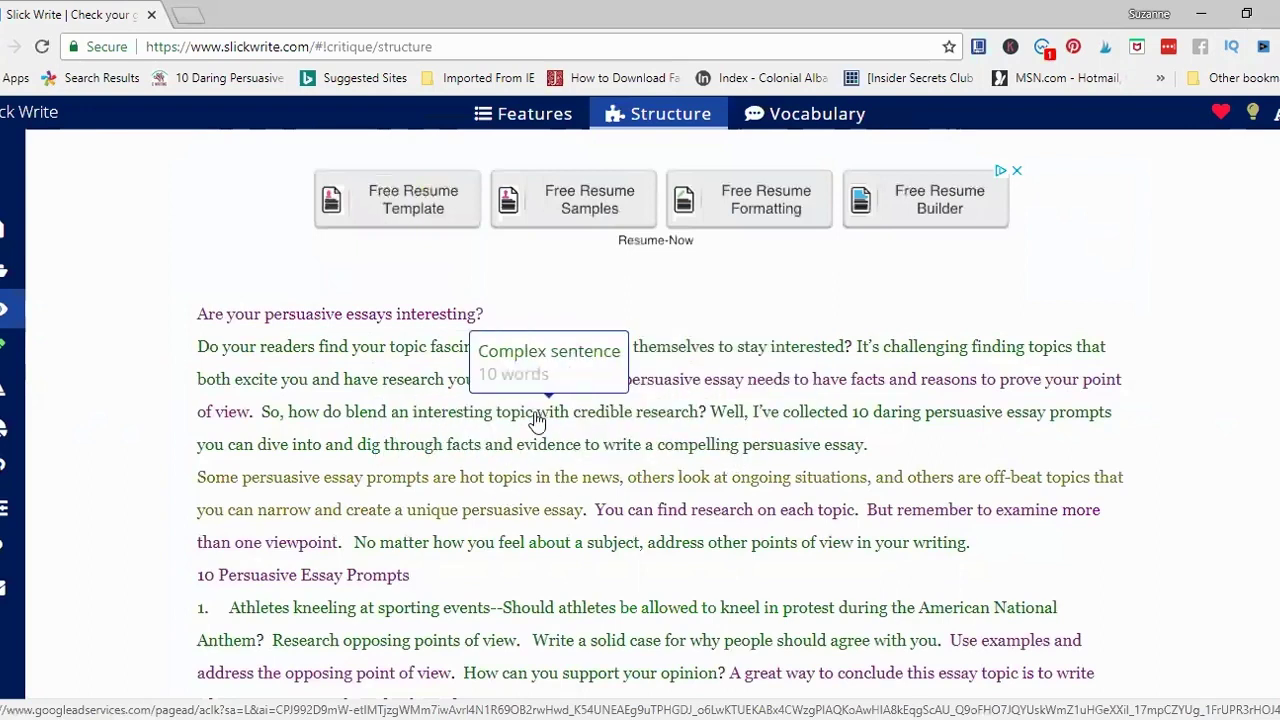
{"action": "scroll", "coordinate": [465, 505], "scroll_direction": "down", "scroll_amount": 5}
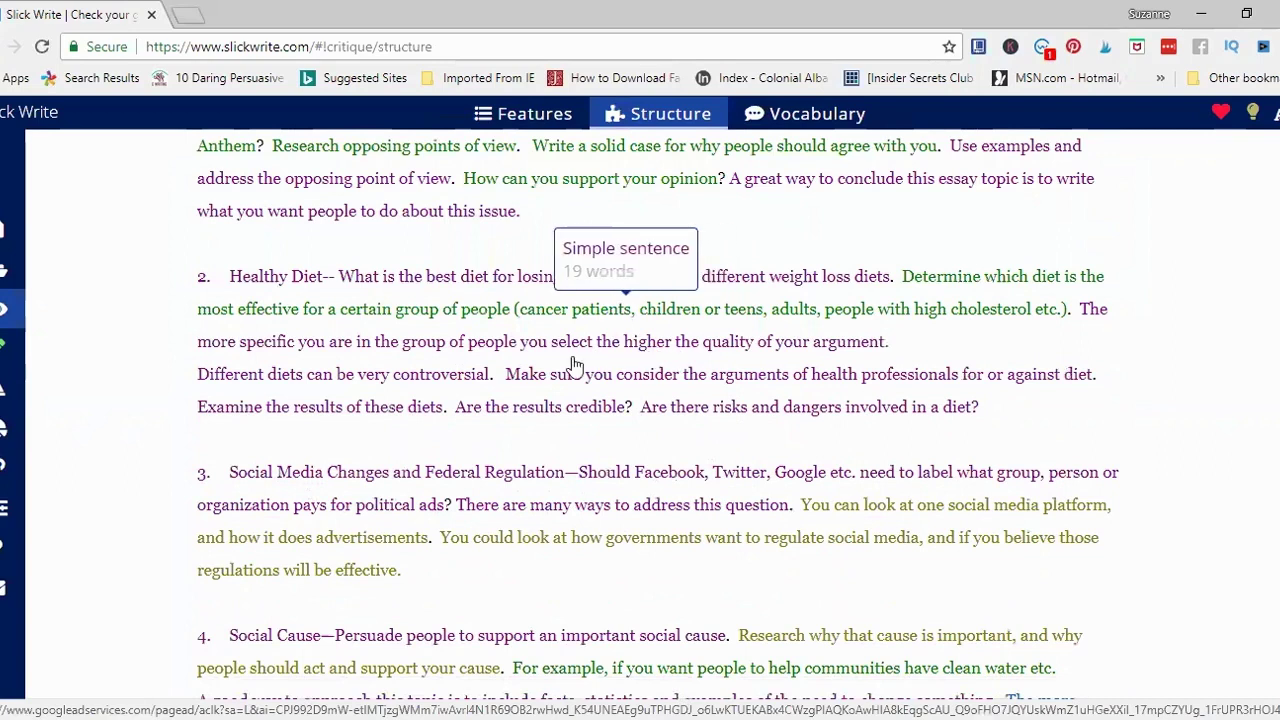
{"action": "scroll", "coordinate": [571, 405], "scroll_direction": "down", "scroll_amount": 5}
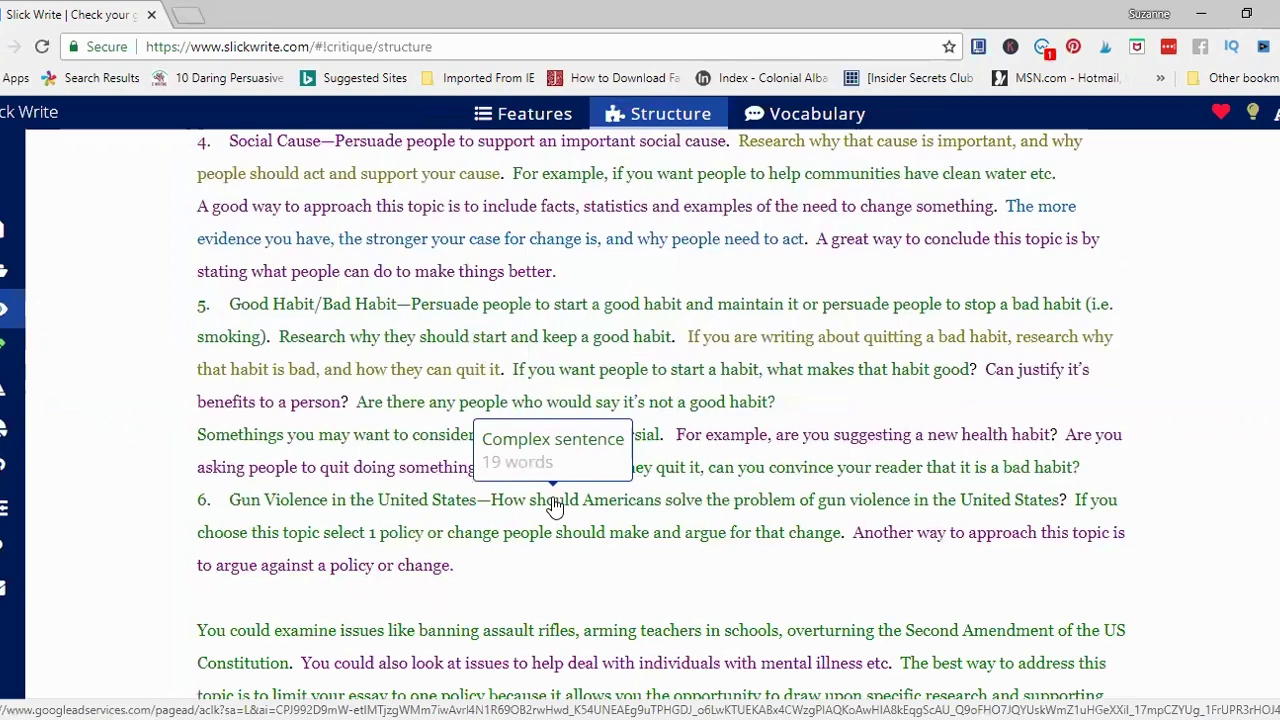
{"action": "scroll", "coordinate": [555, 505], "scroll_direction": "down", "scroll_amount": 6}
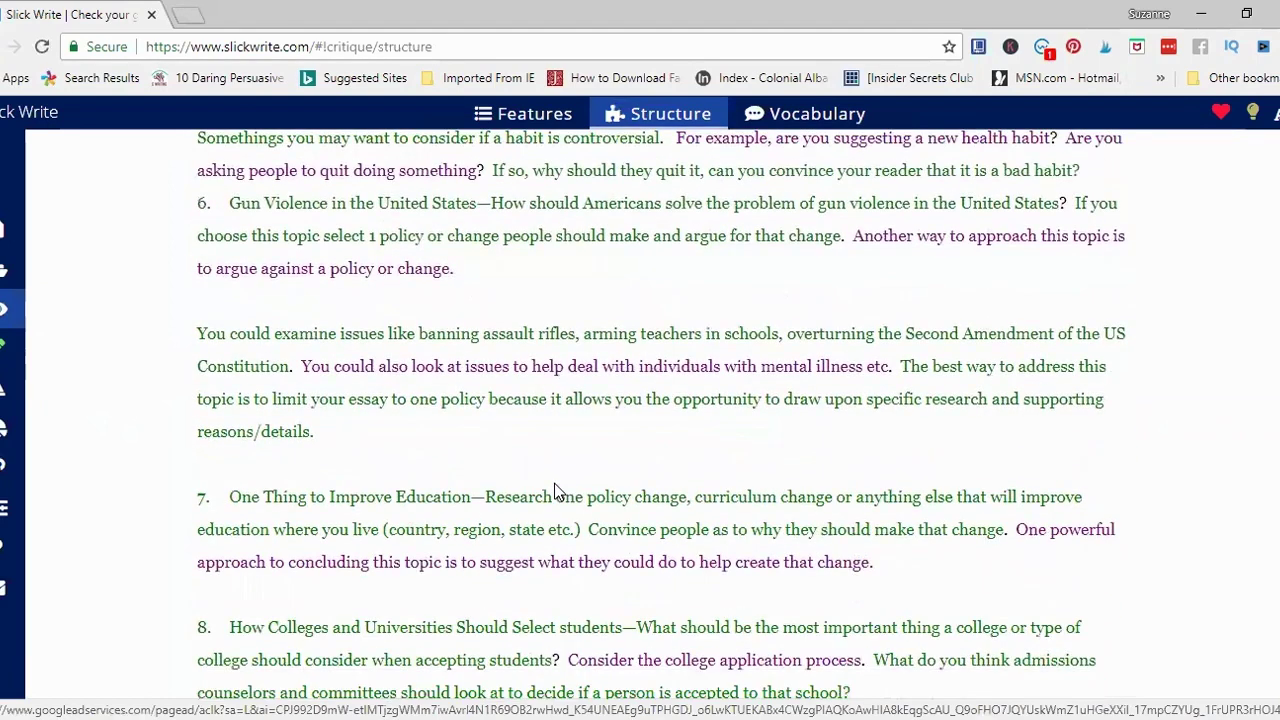
{"action": "scroll", "coordinate": [555, 490], "scroll_direction": "down", "scroll_amount": 4}
{"action": "scroll", "coordinate": [556, 486], "scroll_direction": "up", "scroll_amount": 12}
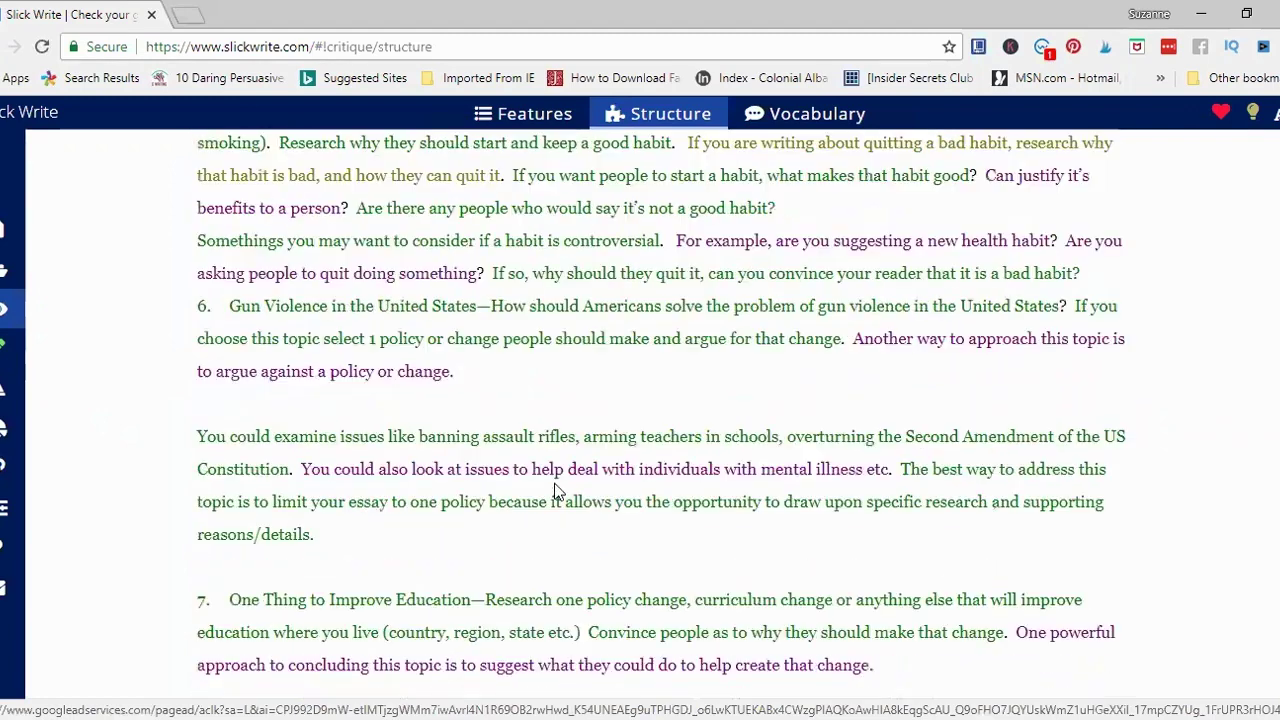
{"action": "scroll", "coordinate": [555, 477], "scroll_direction": "up", "scroll_amount": 5}
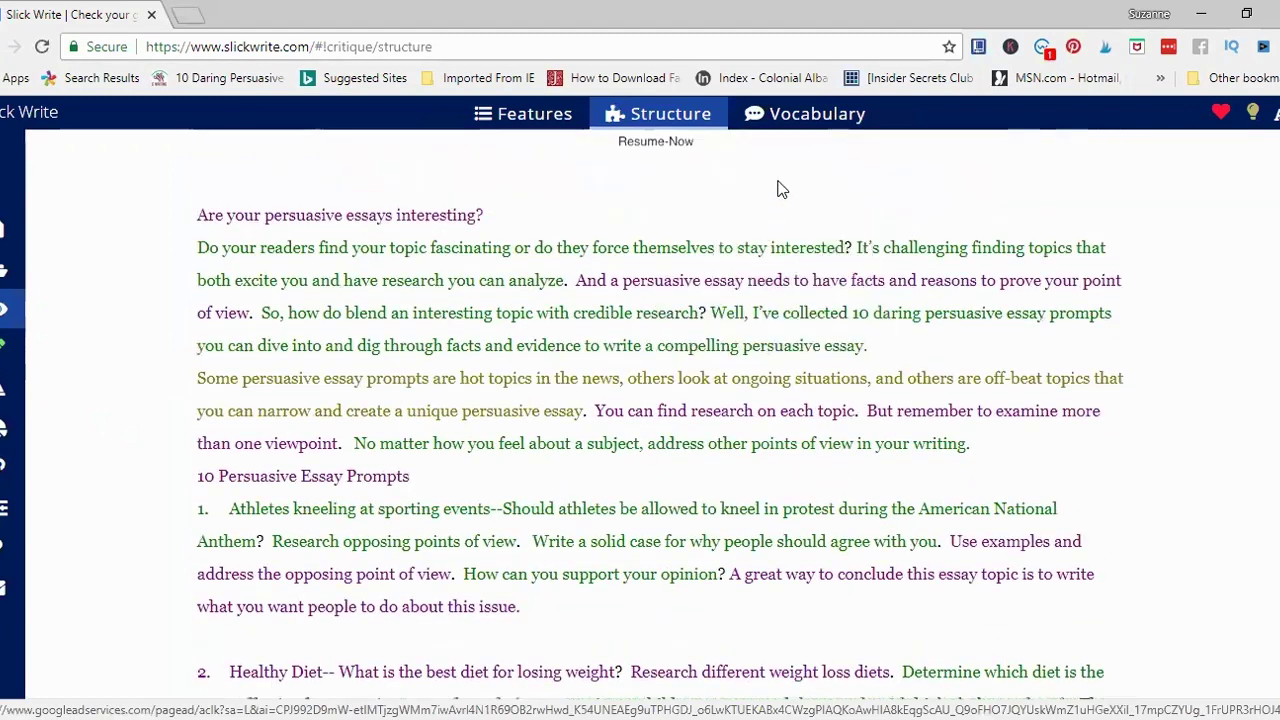
{"action": "left_click", "coordinate": [818, 120]}
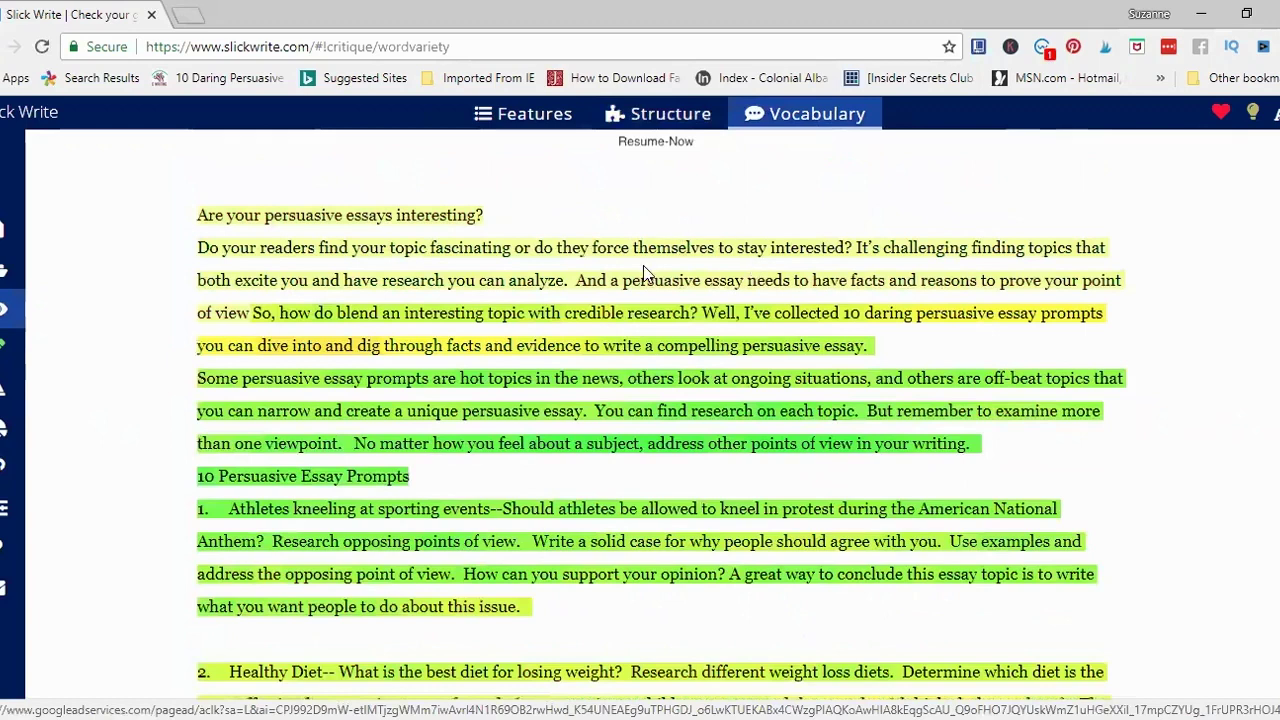
- Show the essay's 68% vocabulary variety score with common words like And, Persuasive and Essay
{"action": "left_click", "coordinate": [580, 320]}
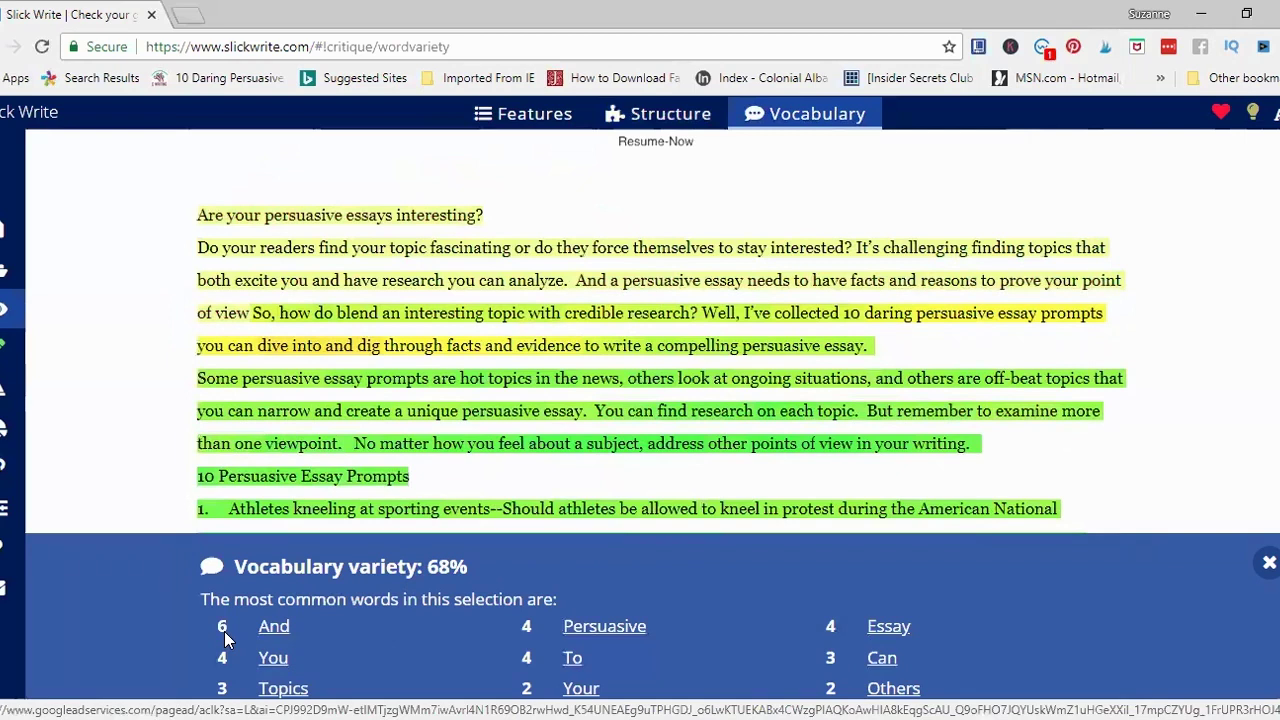
- Compare vocabulary variety across individual essay prompts and a selected passage
{"action": "scroll", "coordinate": [513, 430], "scroll_direction": "down", "scroll_amount": 2}
{"action": "scroll", "coordinate": [513, 430], "scroll_direction": "down", "scroll_amount": 2}
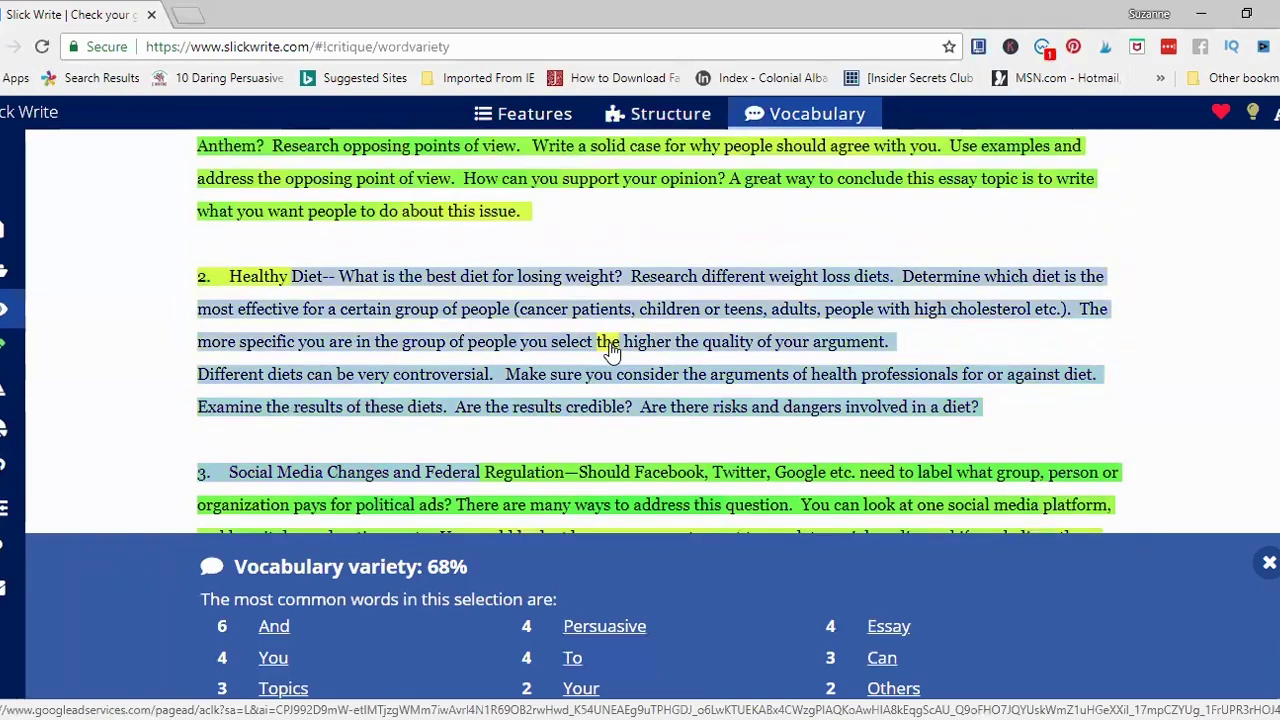
{"action": "mouse_move", "coordinate": [610, 350]}
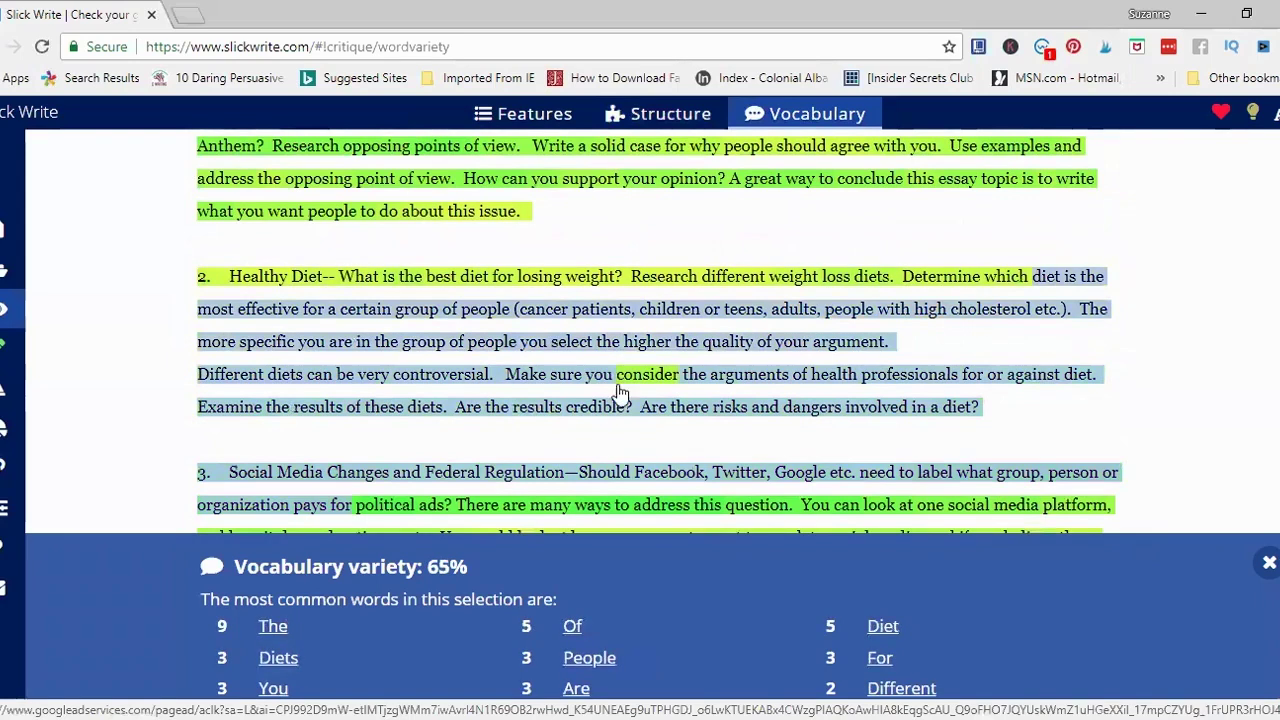
{"action": "scroll", "coordinate": [612, 420], "scroll_direction": "down", "scroll_amount": 2}
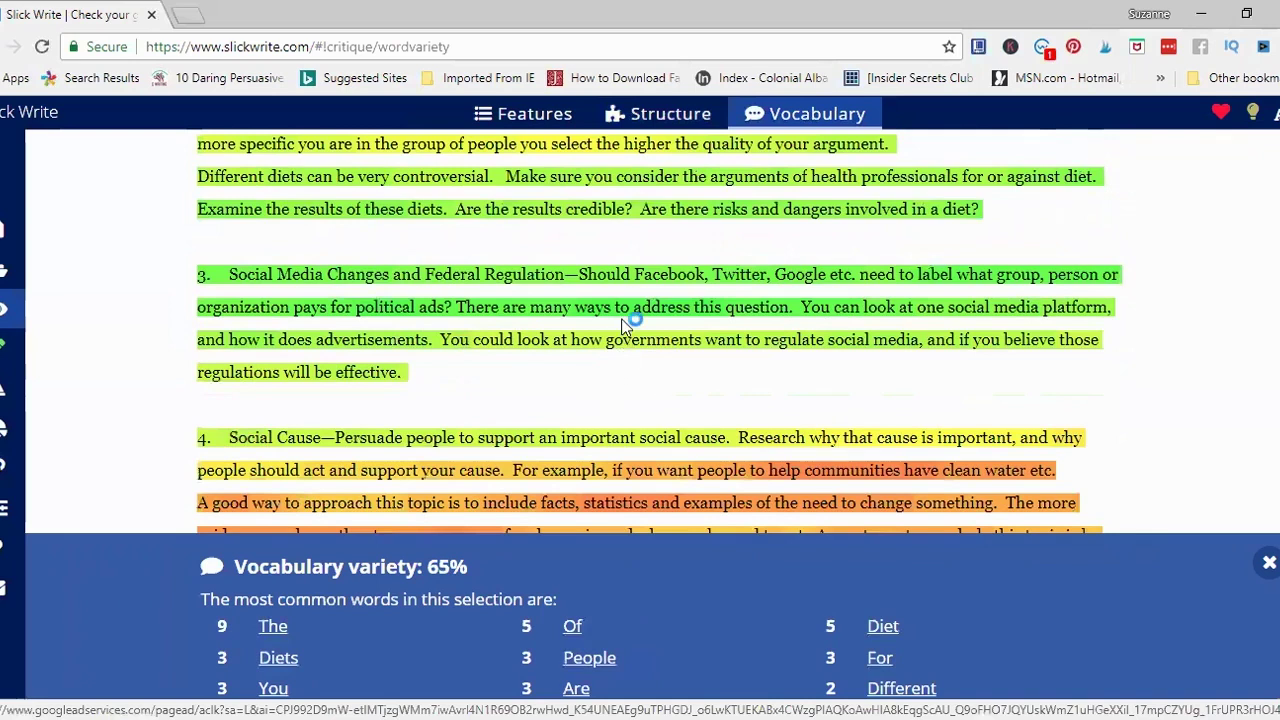
{"action": "mouse_move", "coordinate": [621, 316]}
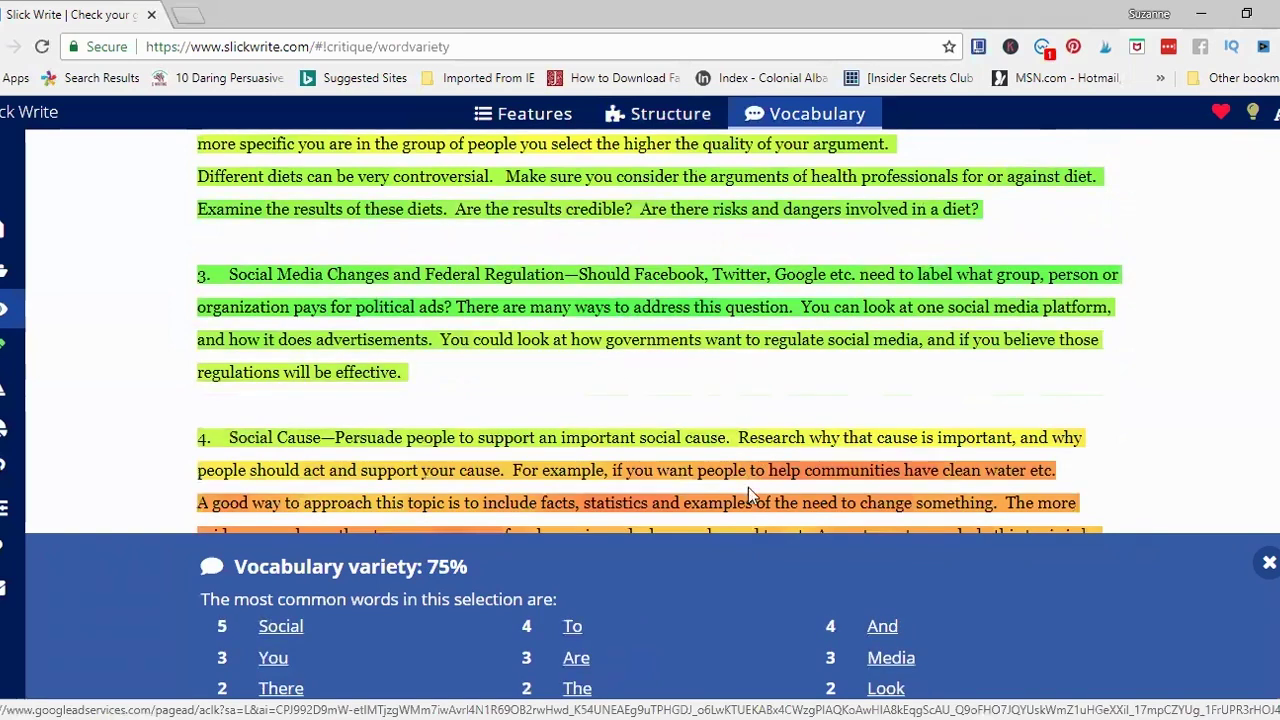
{"action": "mouse_move", "coordinate": [735, 487]}
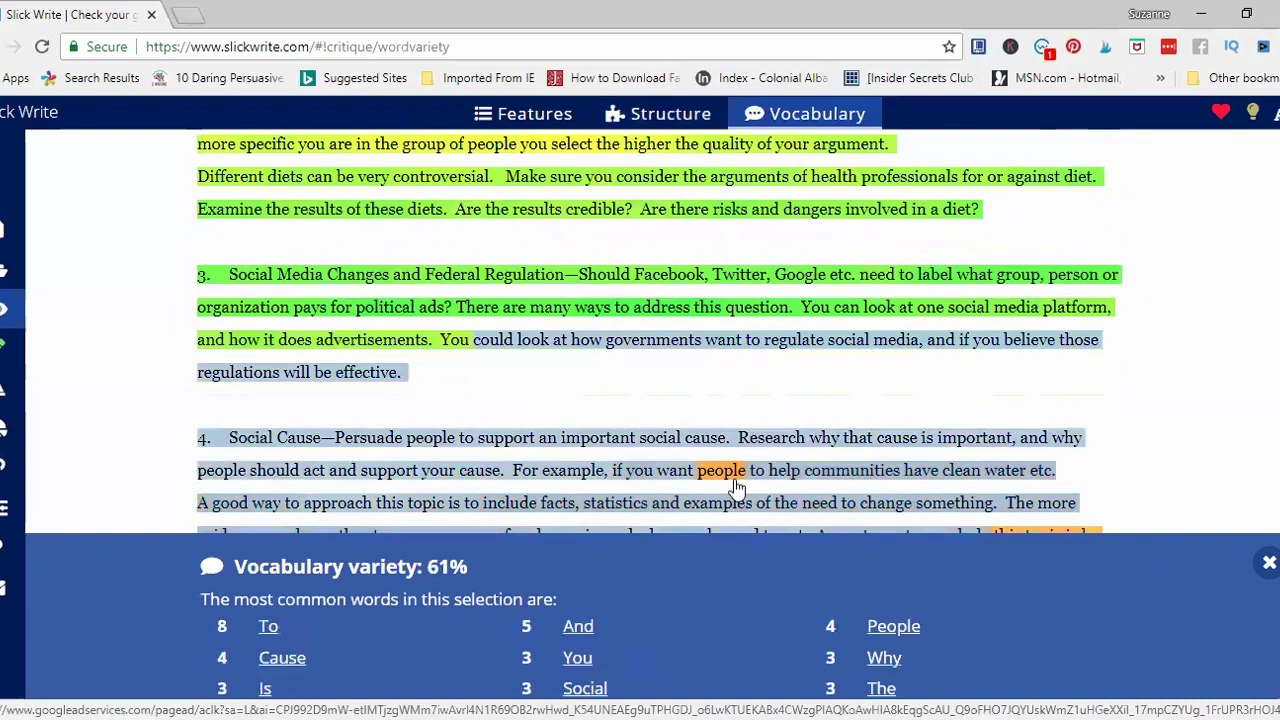
{"action": "scroll", "coordinate": [735, 487], "scroll_direction": "down", "scroll_amount": 3}
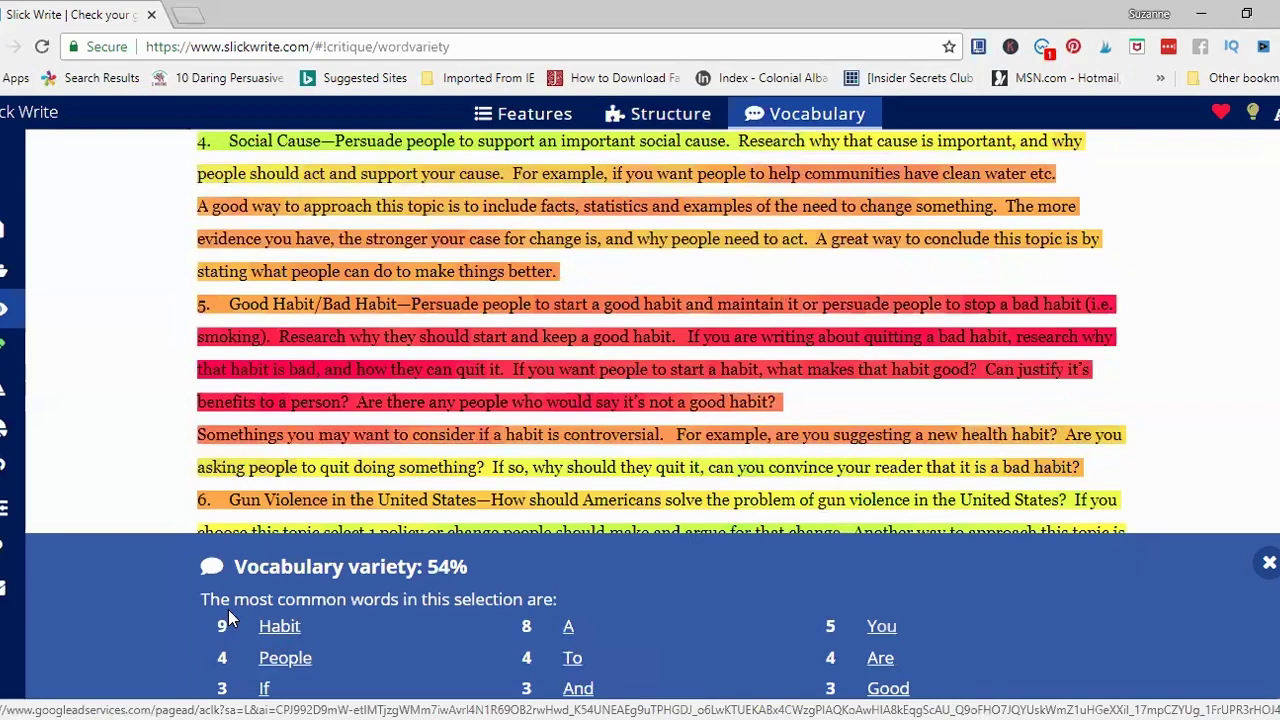
{"action": "left_click_drag", "start_coordinate": [353, 434], "coordinate": [497, 500]}
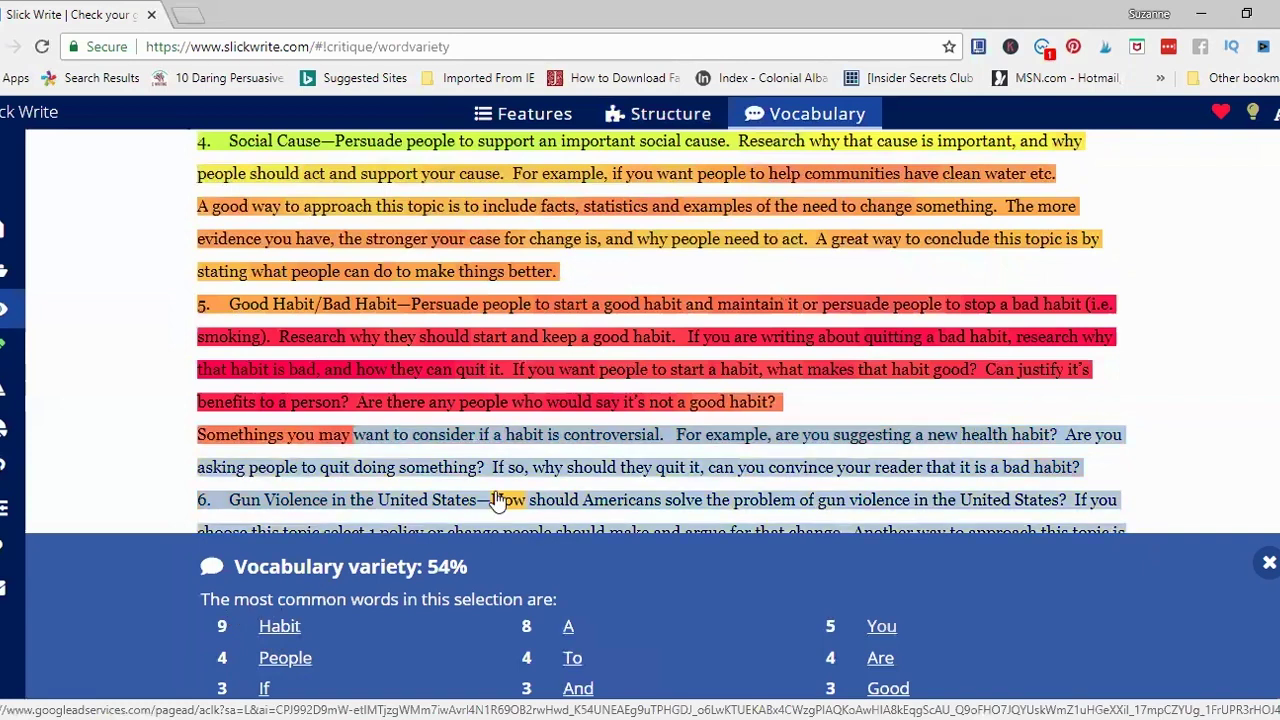
{"action": "left_click", "coordinate": [133, 416]}
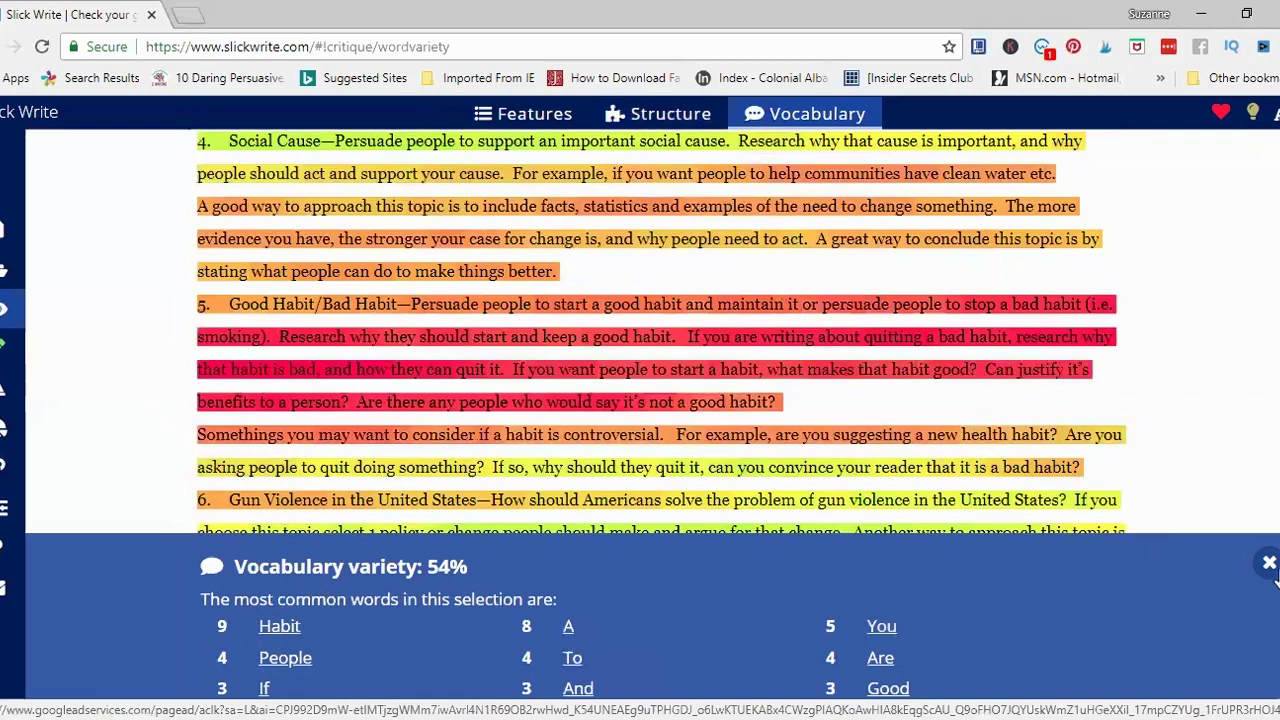
- Close the variety results and show the Statistics overview (1169 words, 0:04:15 reading time)
{"action": "left_click", "coordinate": [1270, 565]}
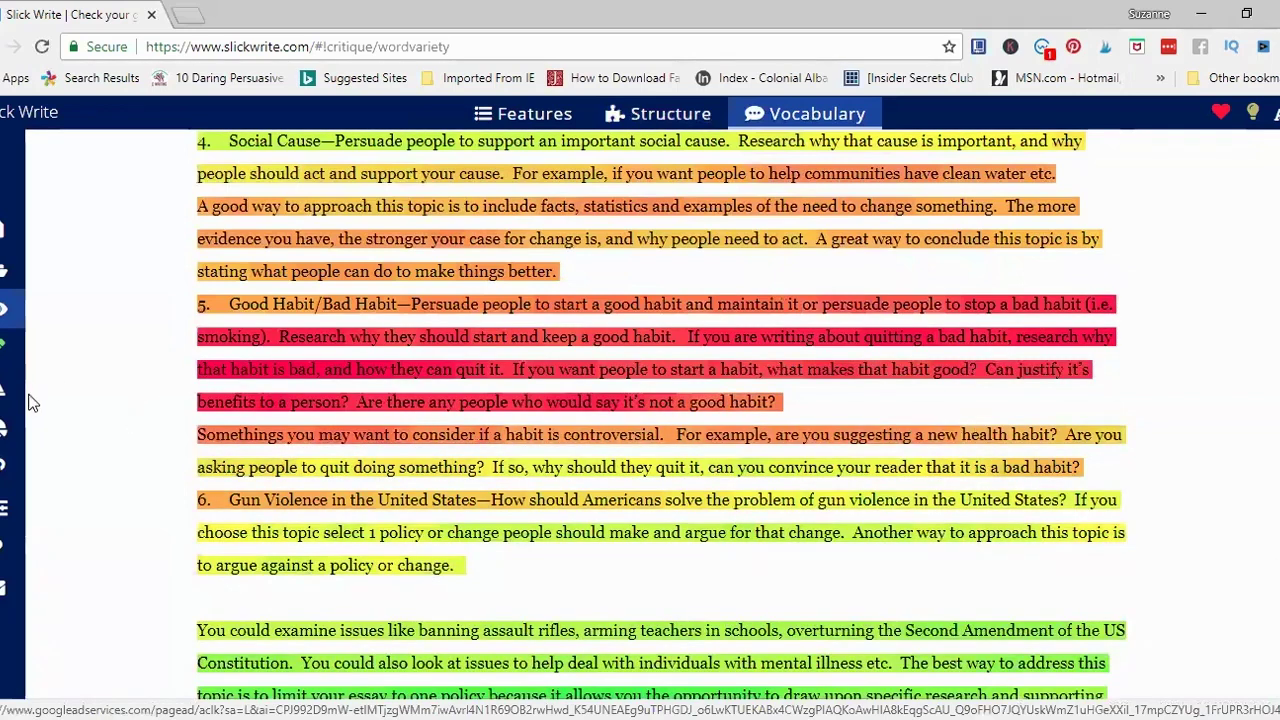
{"action": "mouse_move", "coordinate": [8, 430]}
{"action": "left_click", "coordinate": [6, 432]}
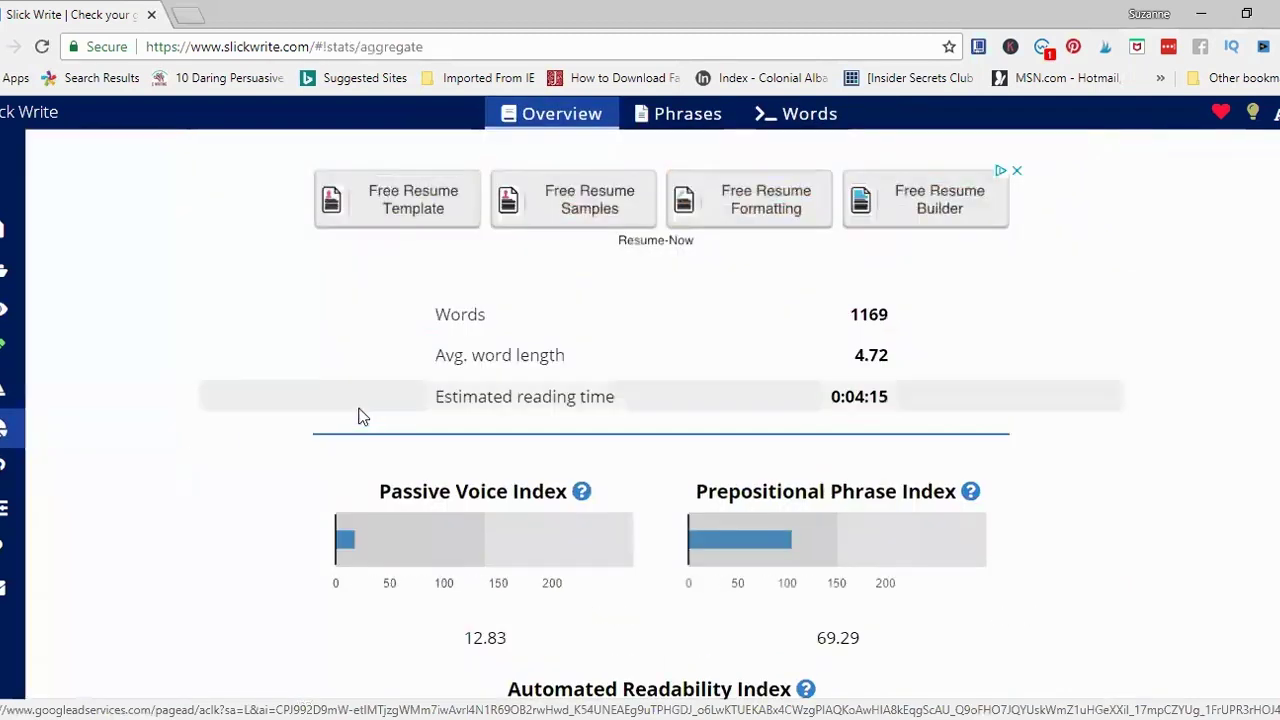
- Review the statistics page's readability and word and sentence charts, then open the Associator
{"action": "scroll", "coordinate": [300, 405], "scroll_direction": "down", "scroll_amount": 3}
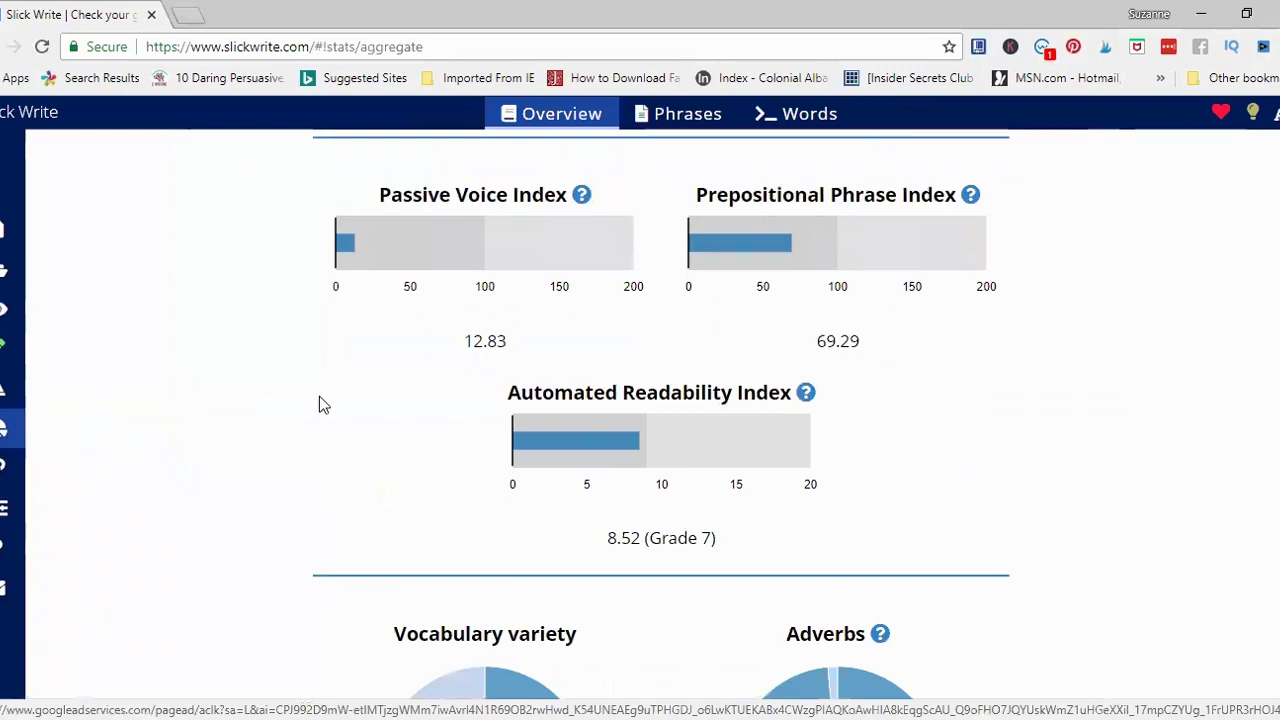
{"action": "mouse_move", "coordinate": [545, 489]}
{"action": "scroll", "coordinate": [665, 560], "scroll_direction": "down", "scroll_amount": 5}
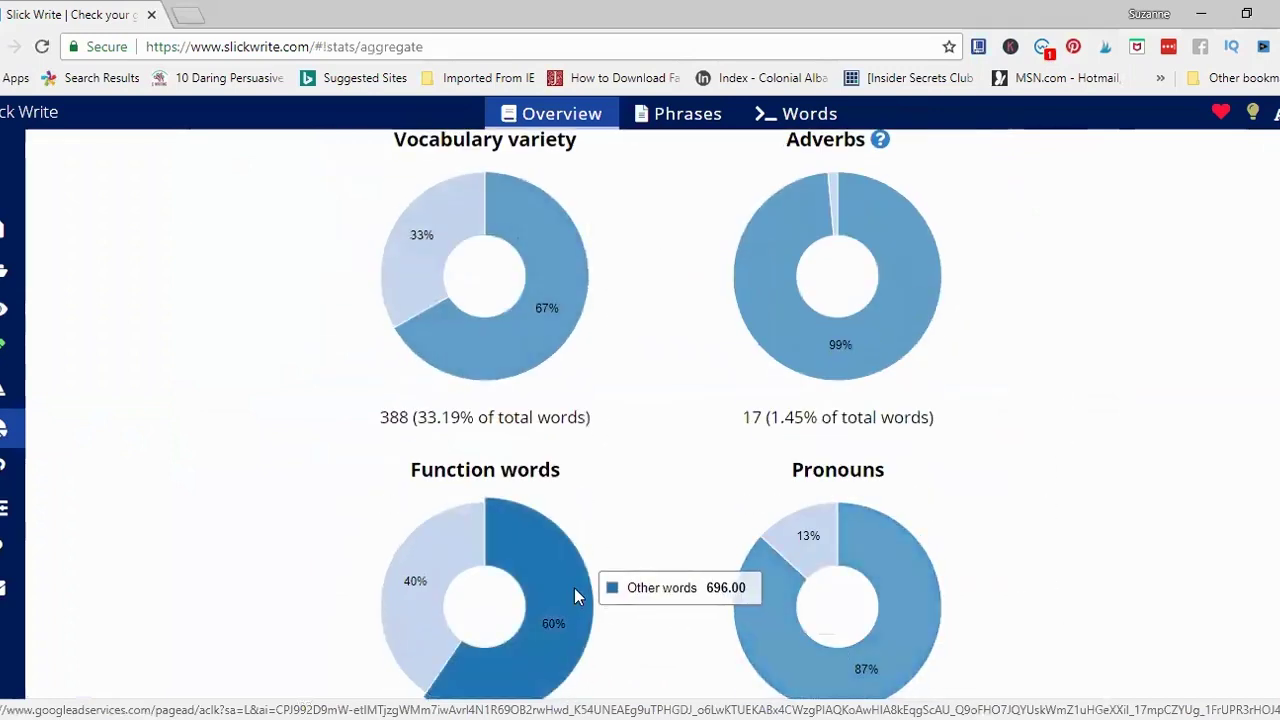
{"action": "scroll", "coordinate": [574, 588], "scroll_direction": "down", "scroll_amount": 4}
{"action": "scroll", "coordinate": [577, 591], "scroll_direction": "down", "scroll_amount": 4}
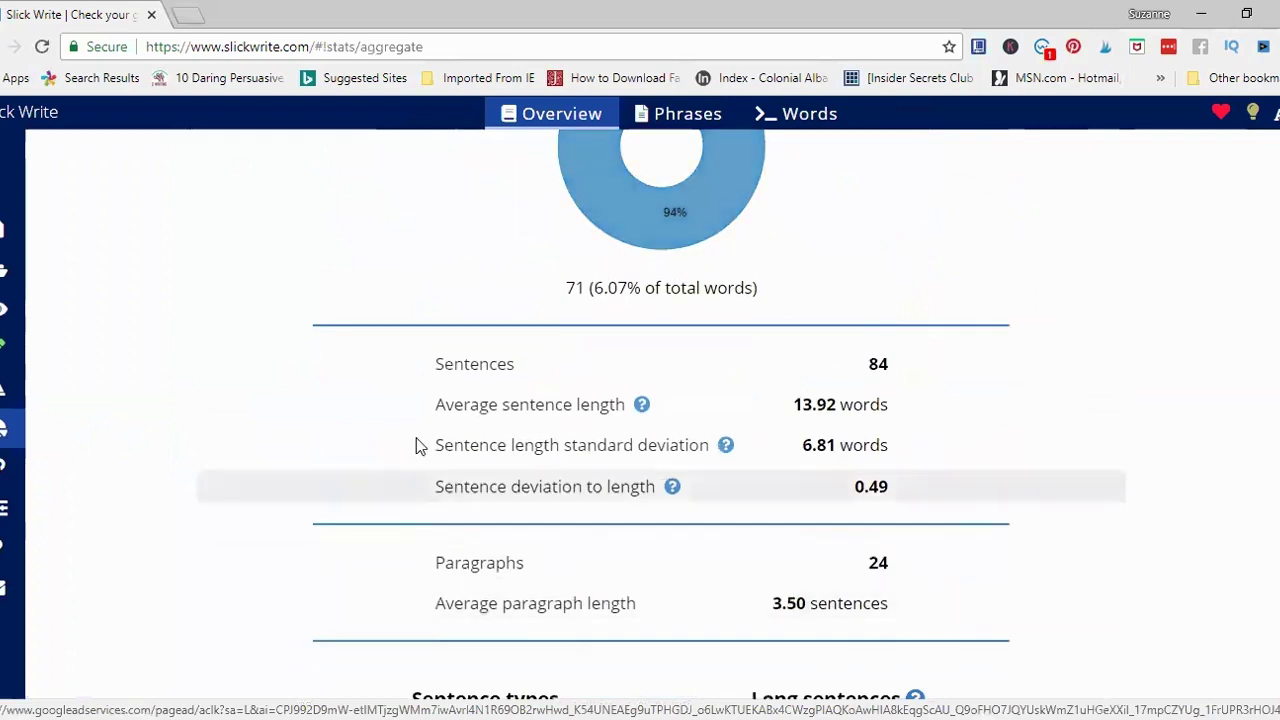
{"action": "scroll", "coordinate": [506, 470], "scroll_direction": "down", "scroll_amount": 1}
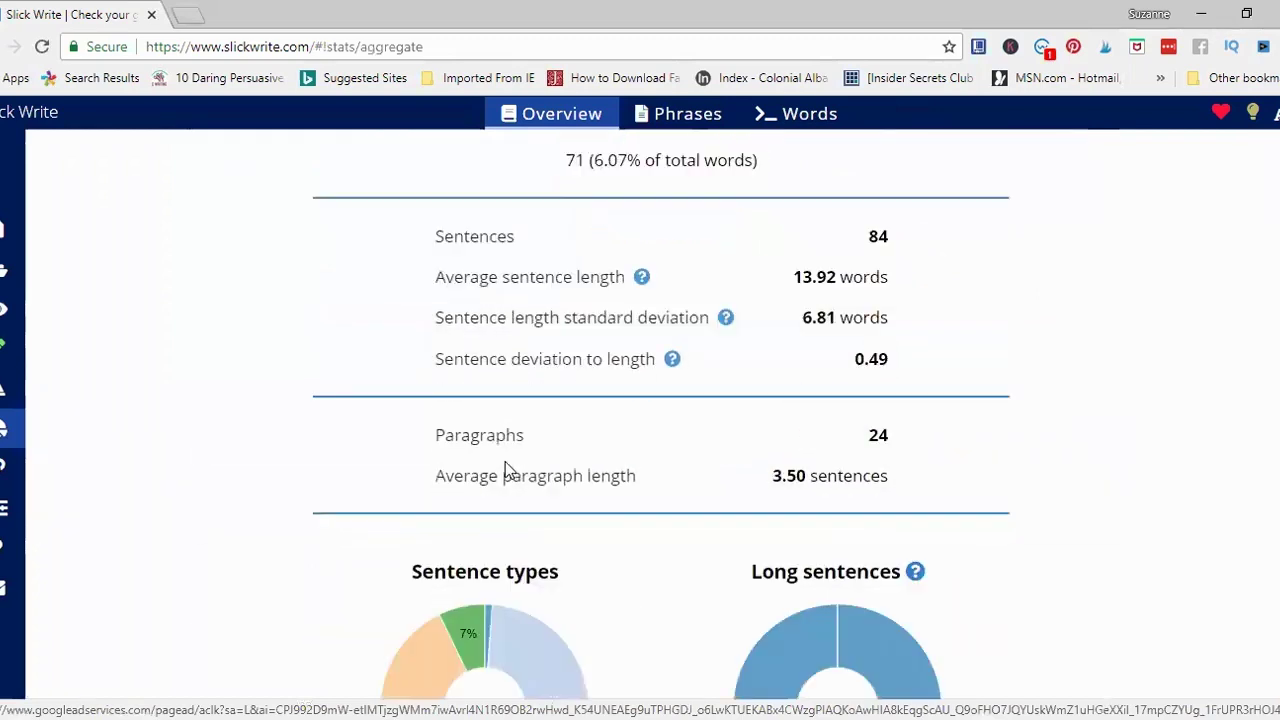
{"action": "scroll", "coordinate": [504, 466], "scroll_direction": "down", "scroll_amount": 4}
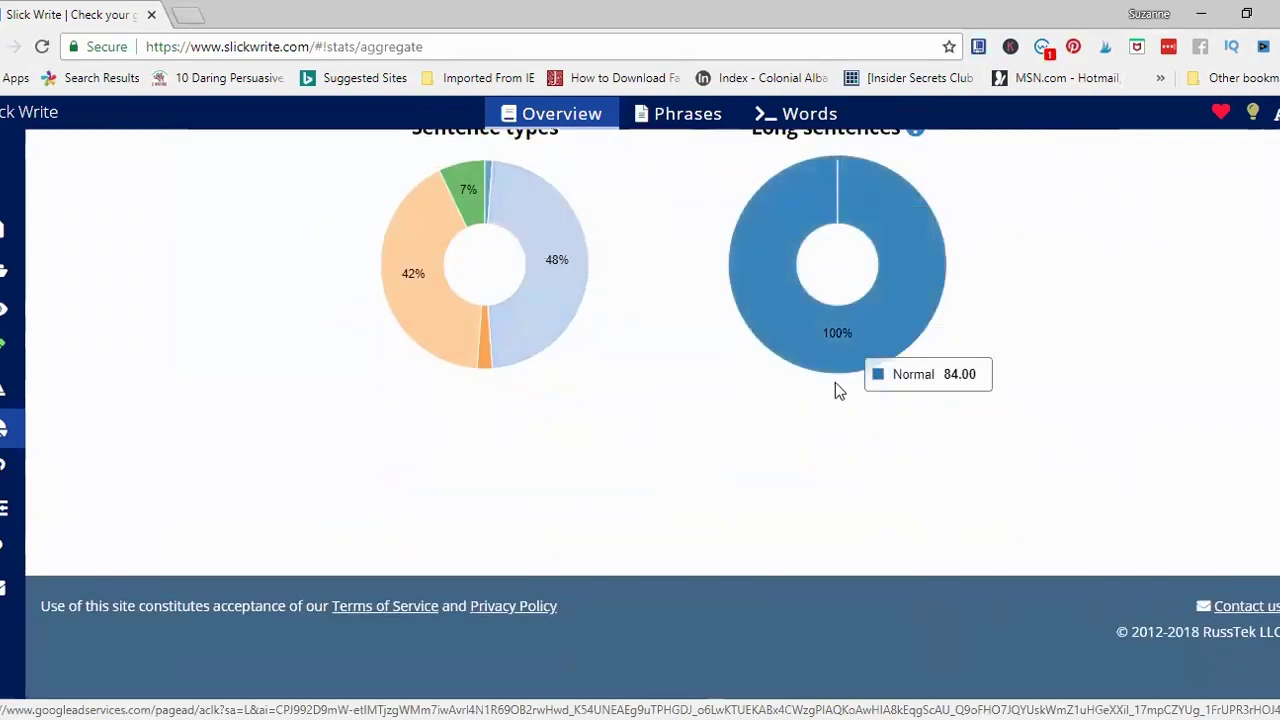
{"action": "scroll", "coordinate": [317, 417], "scroll_direction": "up", "scroll_amount": 11}
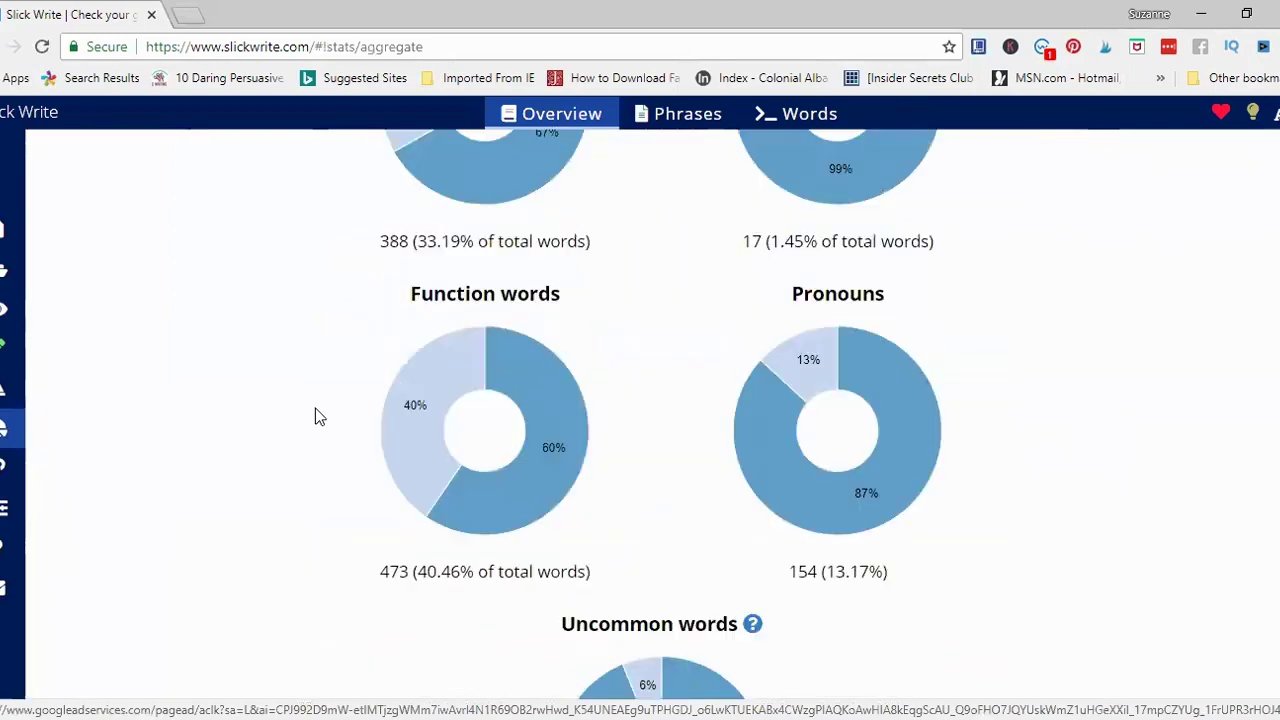
{"action": "scroll", "coordinate": [315, 416], "scroll_direction": "up", "scroll_amount": 8}
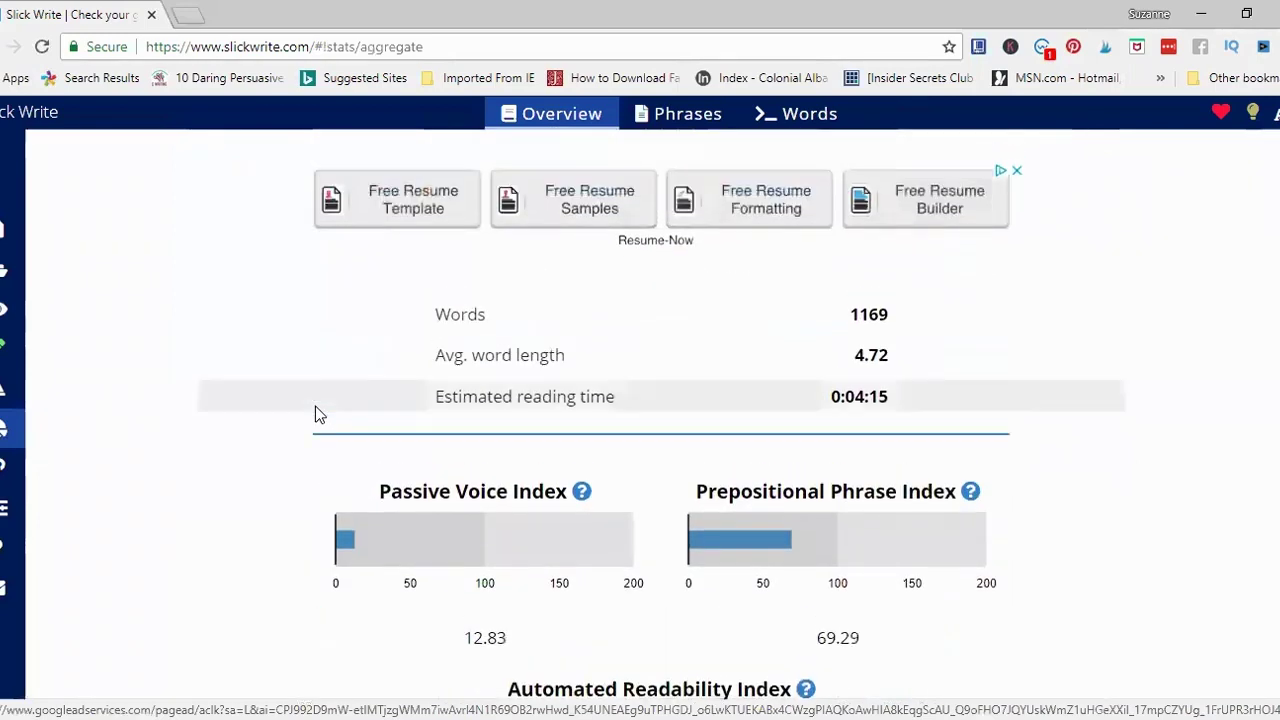
{"action": "mouse_move", "coordinate": [34, 386]}
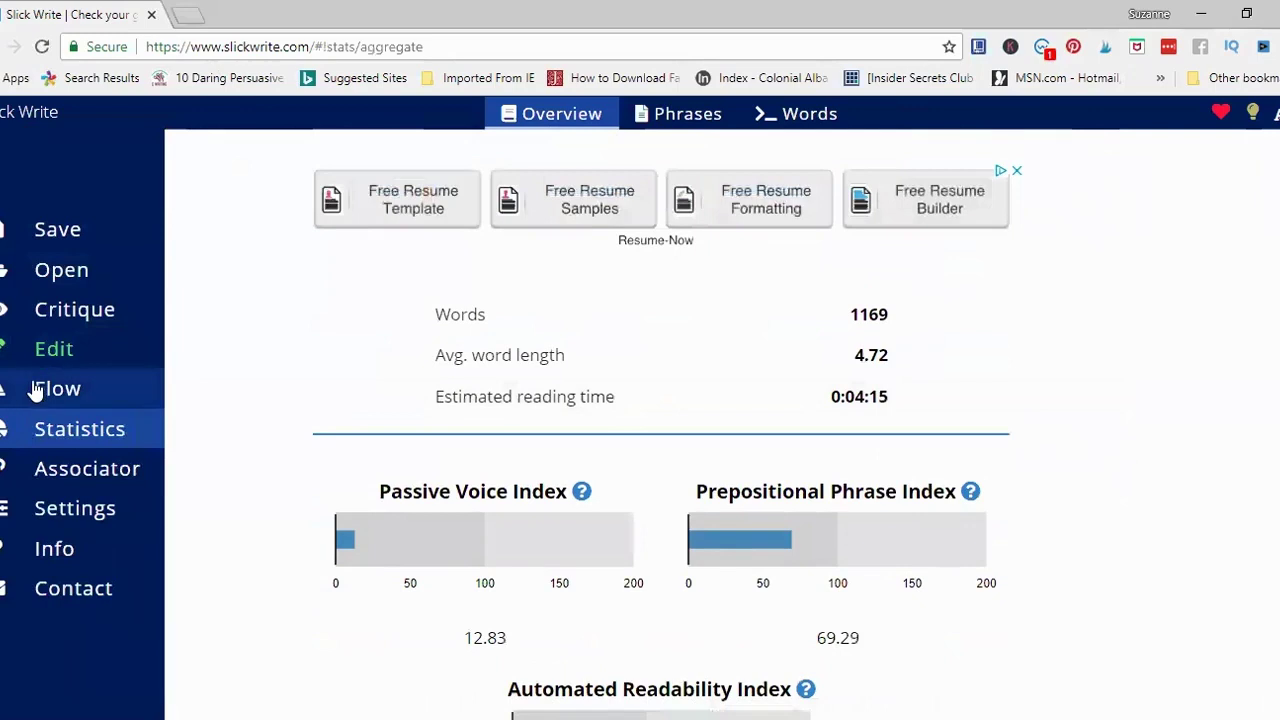
{"action": "left_click", "coordinate": [55, 482]}
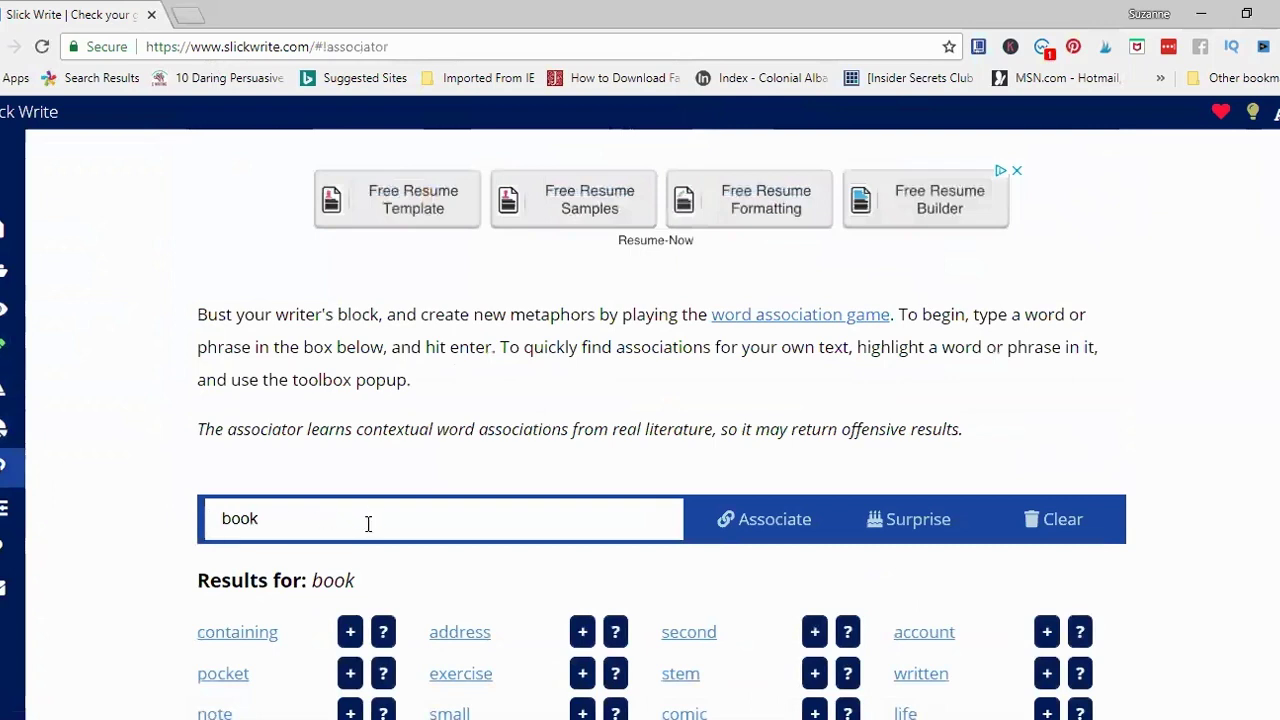
- Look through the Associator results for 'book', then return to the essay in the editor
{"action": "scroll", "coordinate": [370, 521], "scroll_direction": "down", "scroll_amount": 2}
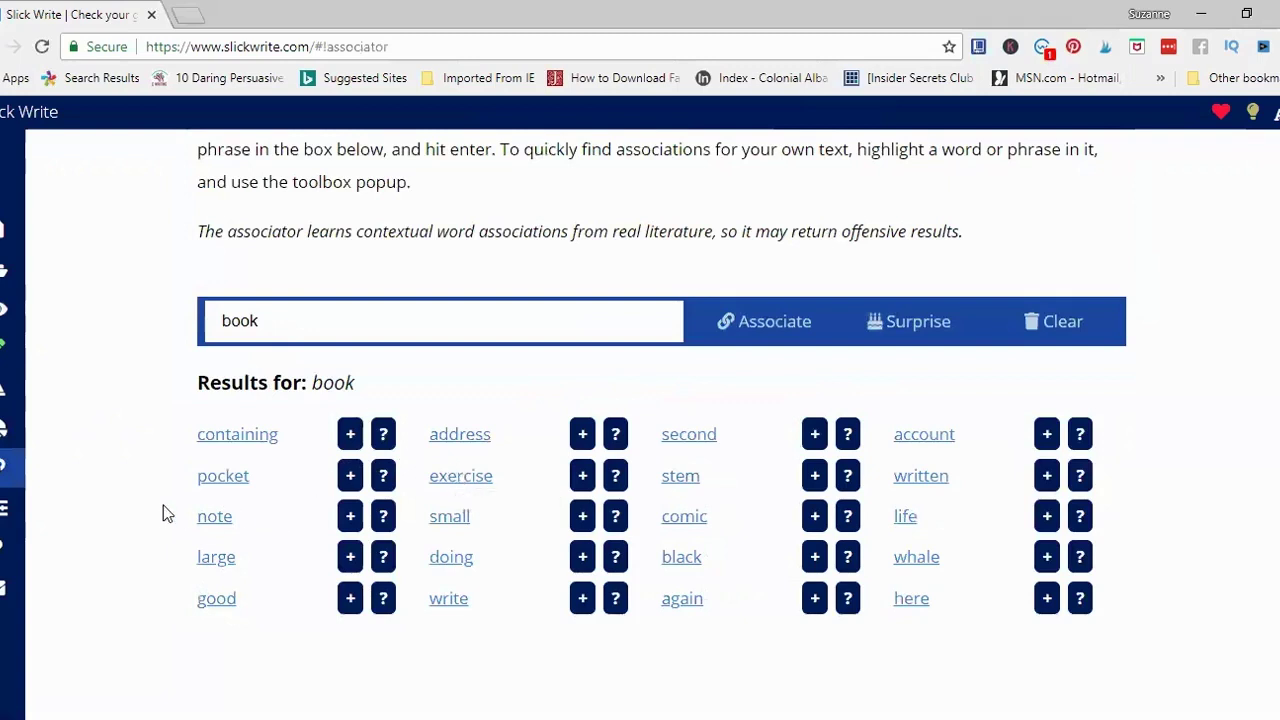
{"action": "scroll", "coordinate": [163, 510], "scroll_direction": "up", "scroll_amount": 2}
{"action": "mouse_move", "coordinate": [14, 236]}
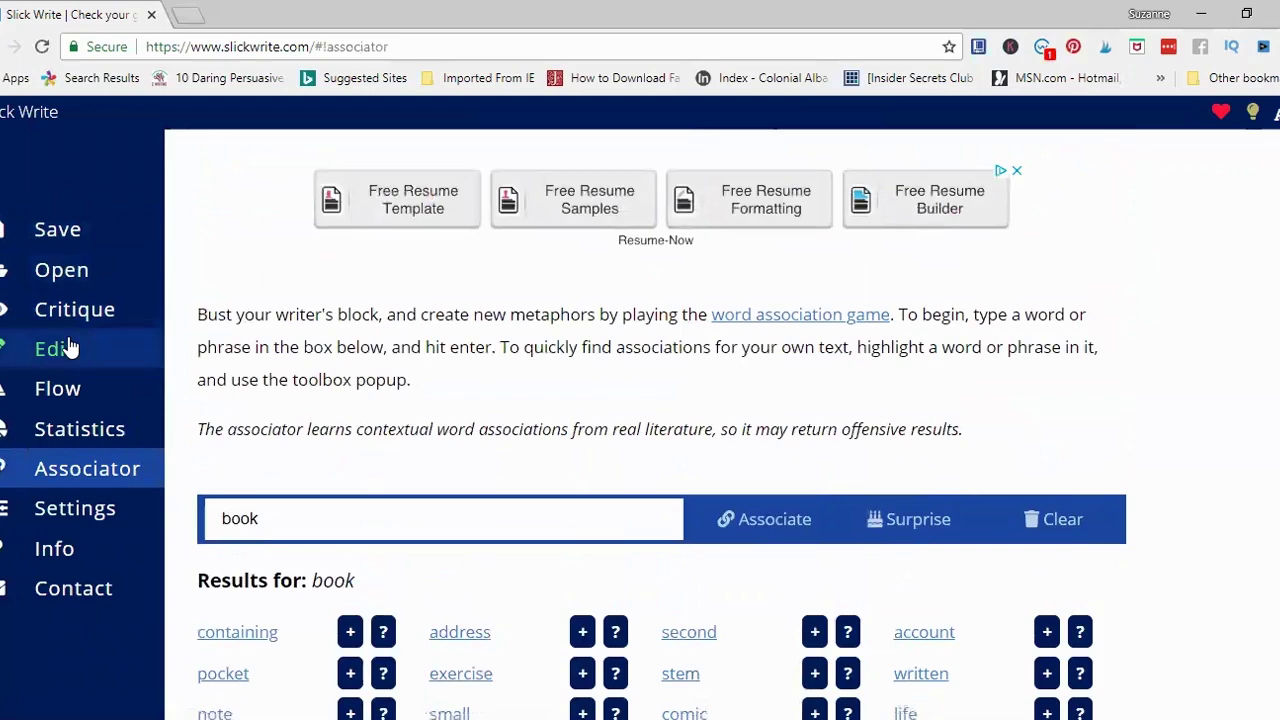
{"action": "left_click", "coordinate": [68, 347]}
{"action": "scroll", "coordinate": [289, 354], "scroll_direction": "up", "scroll_amount": 2}
{"action": "scroll", "coordinate": [289, 354], "scroll_direction": "up", "scroll_amount": 7}
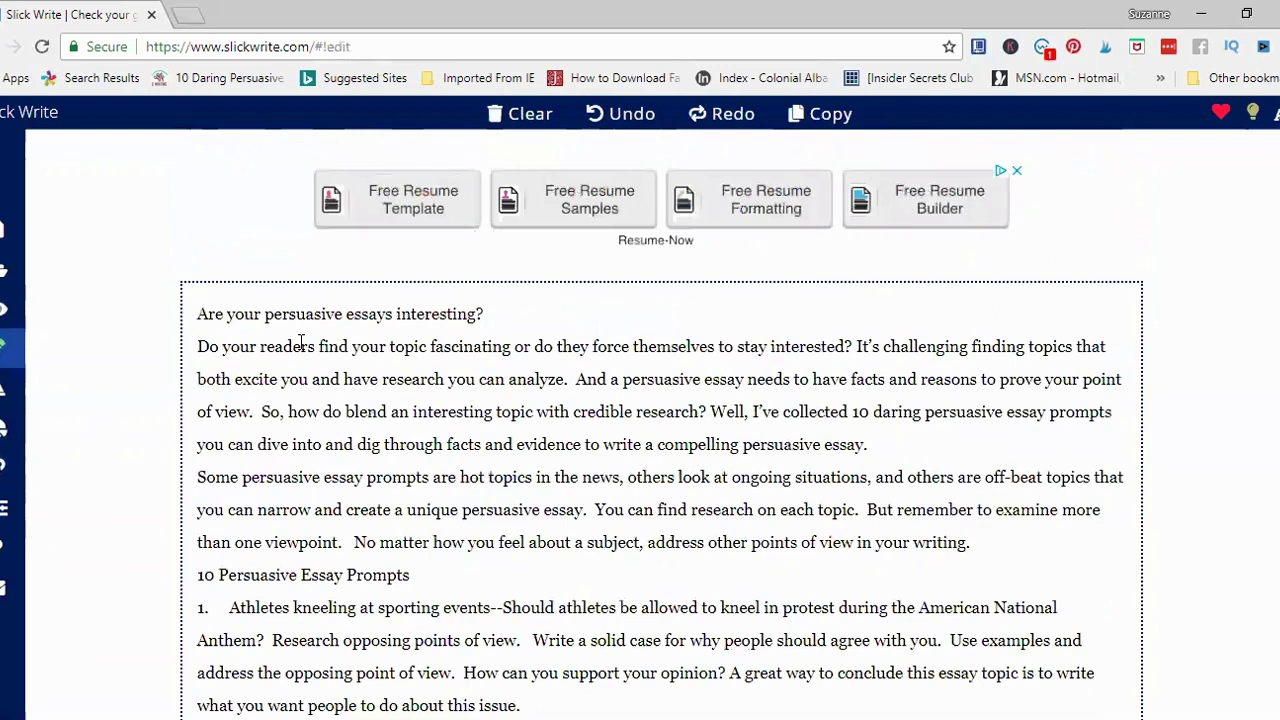
{"action": "mouse_move", "coordinate": [15, 320]}
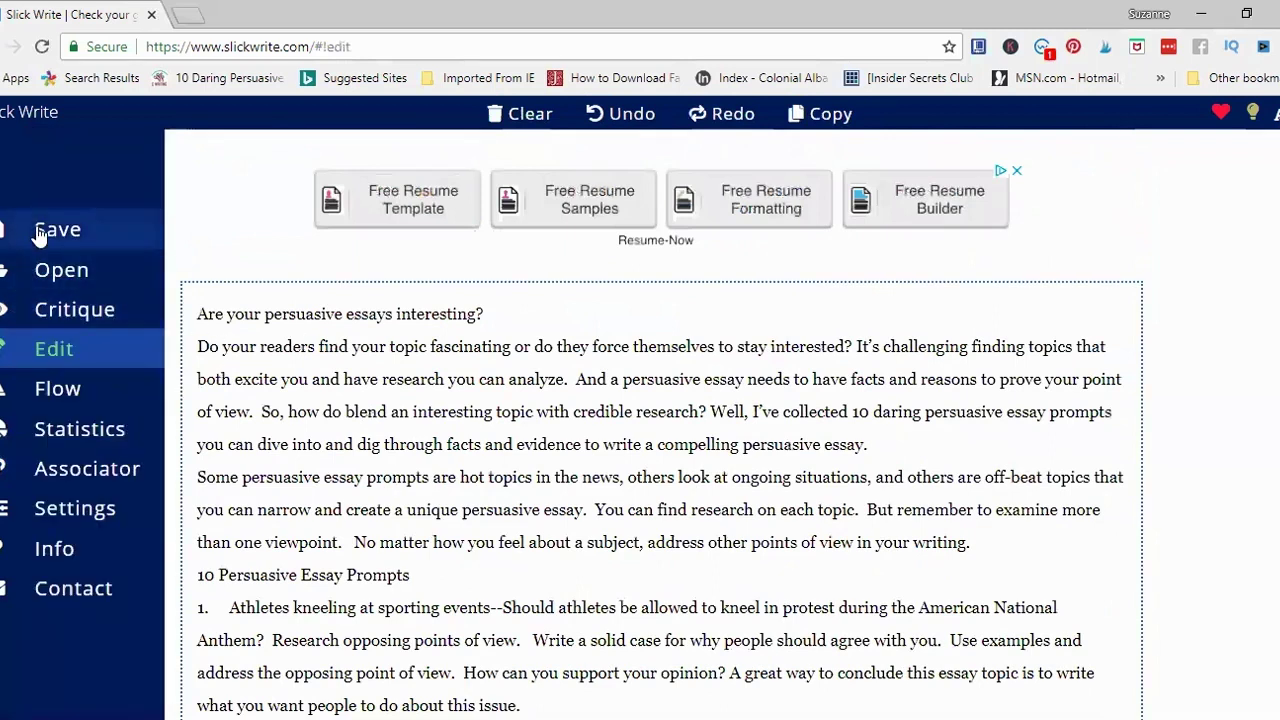